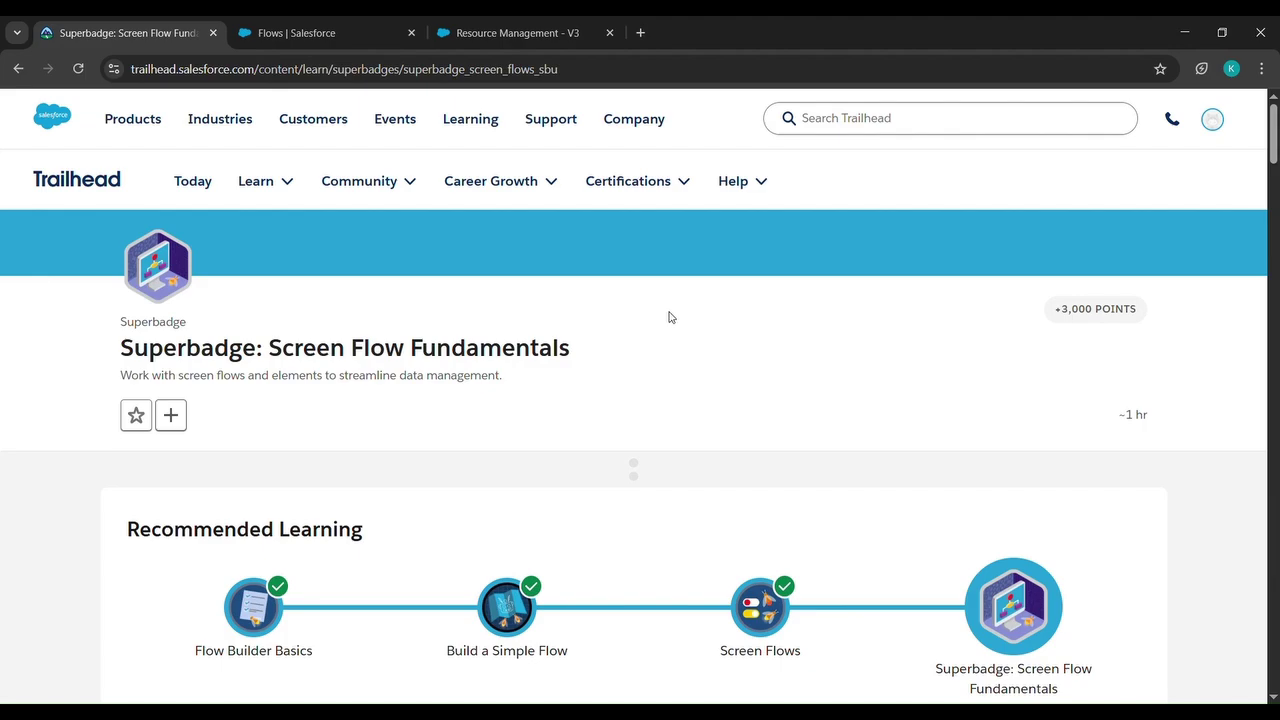
- Launch the chosen hands-on org from the superbadge's 'Ready to Tackle This Superbadge?' section
{"action": "scroll", "coordinate": [670, 317], "scroll_direction": "down", "scroll_amount": 20}
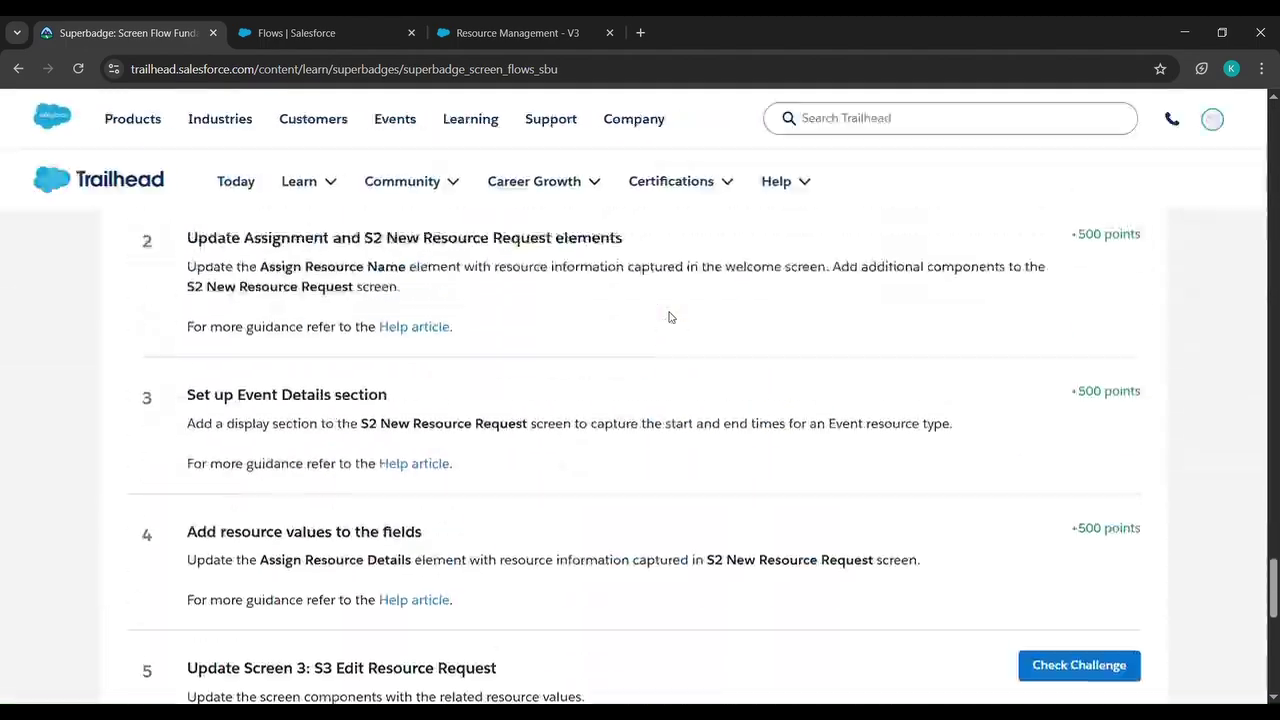
{"action": "scroll", "coordinate": [670, 317], "scroll_direction": "up", "scroll_amount": 6}
{"action": "left_click", "coordinate": [1092, 596]}
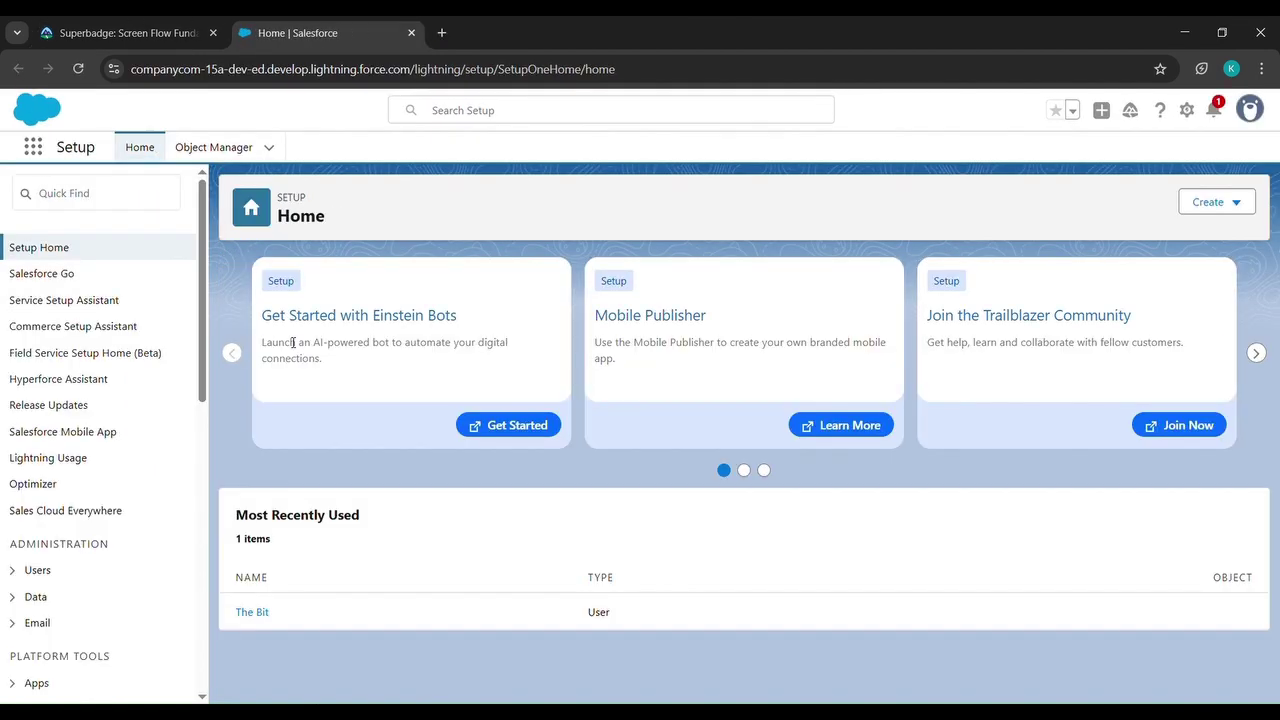
- Find Flows through a 'flows' Quick Find search and open the Resource Management flow
{"action": "left_click", "coordinate": [110, 194]}
{"action": "type", "text": "f"}
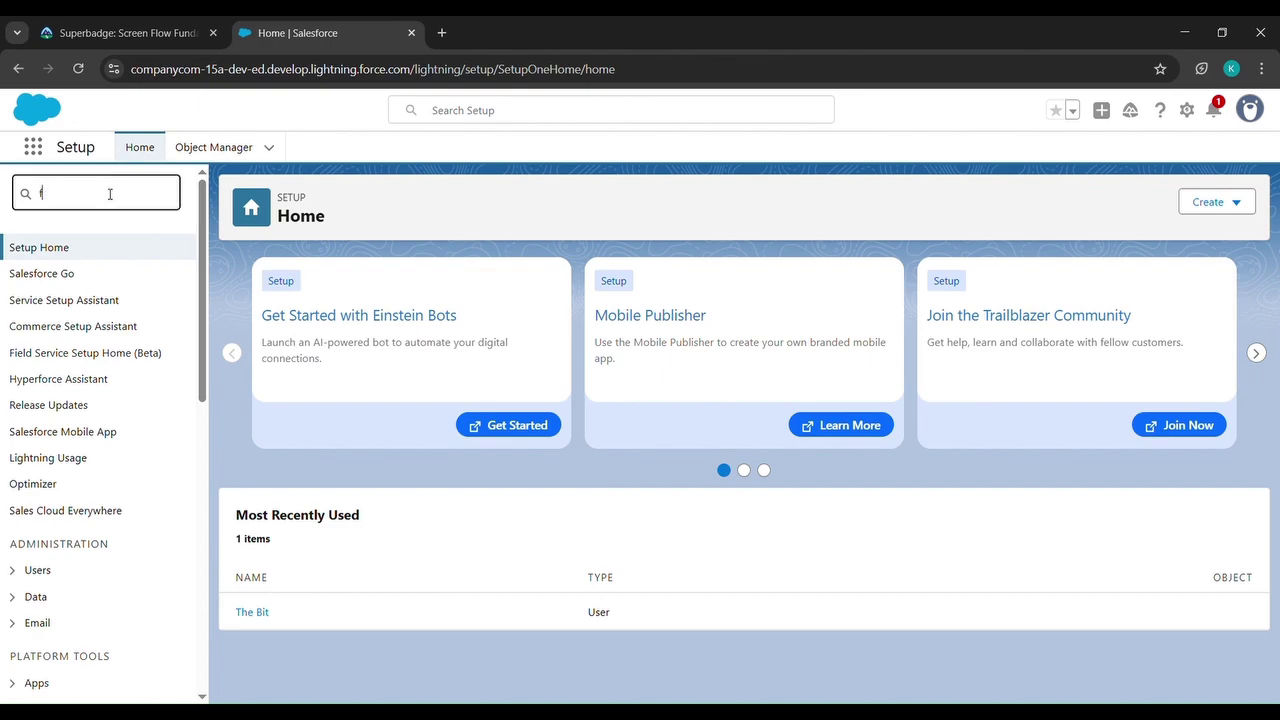
{"action": "type", "text": "lows"}
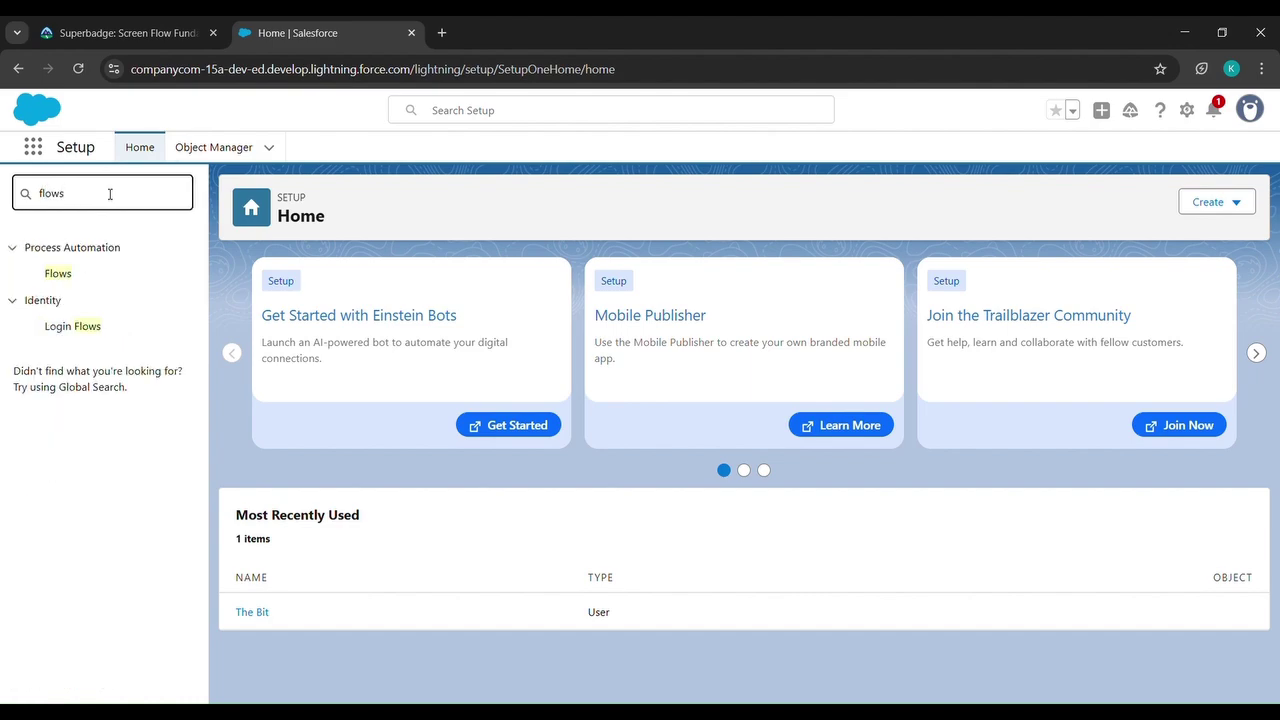
{"action": "left_click", "coordinate": [58, 275]}
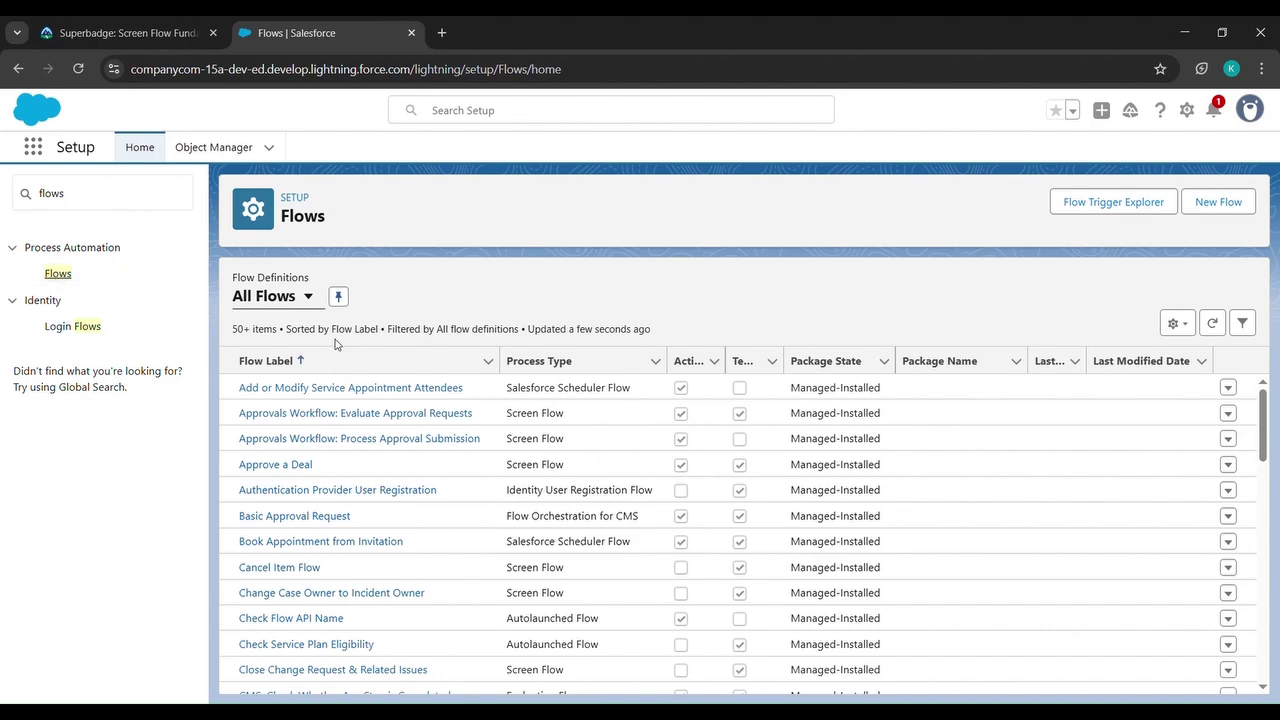
{"action": "scroll", "coordinate": [453, 517], "scroll_direction": "down", "scroll_amount": 10}
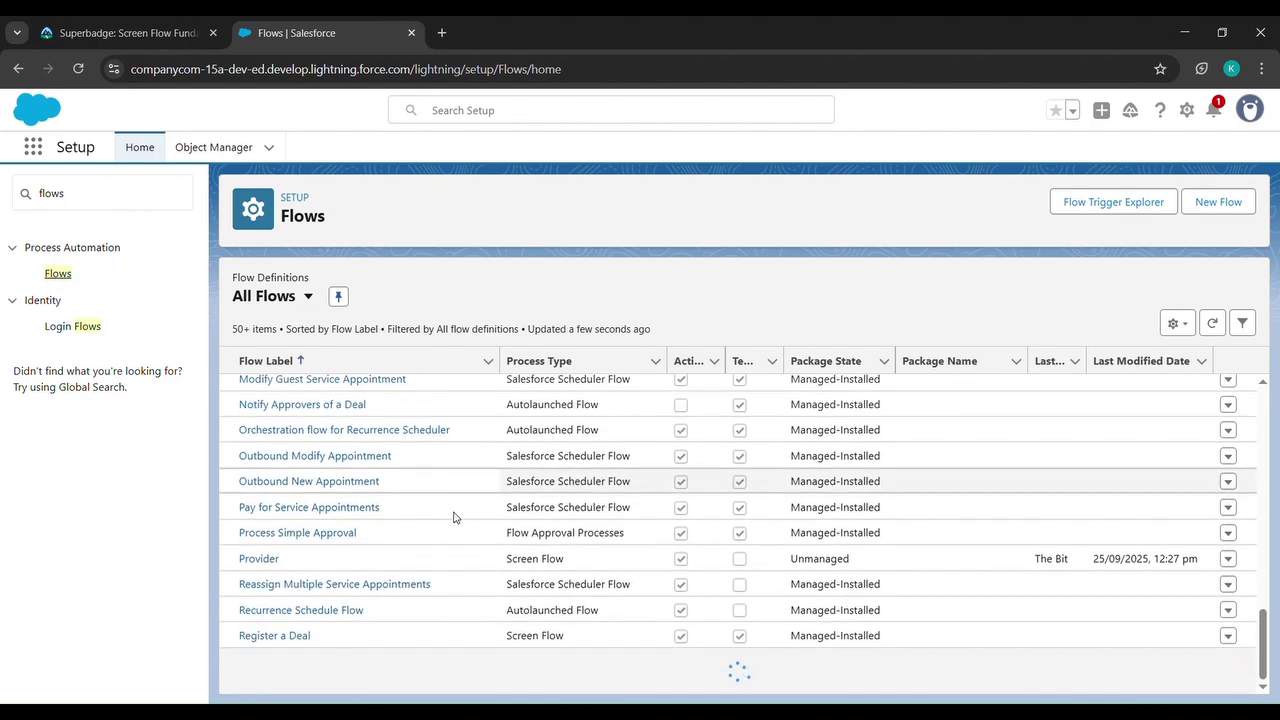
{"action": "scroll", "coordinate": [453, 517], "scroll_direction": "down", "scroll_amount": 2}
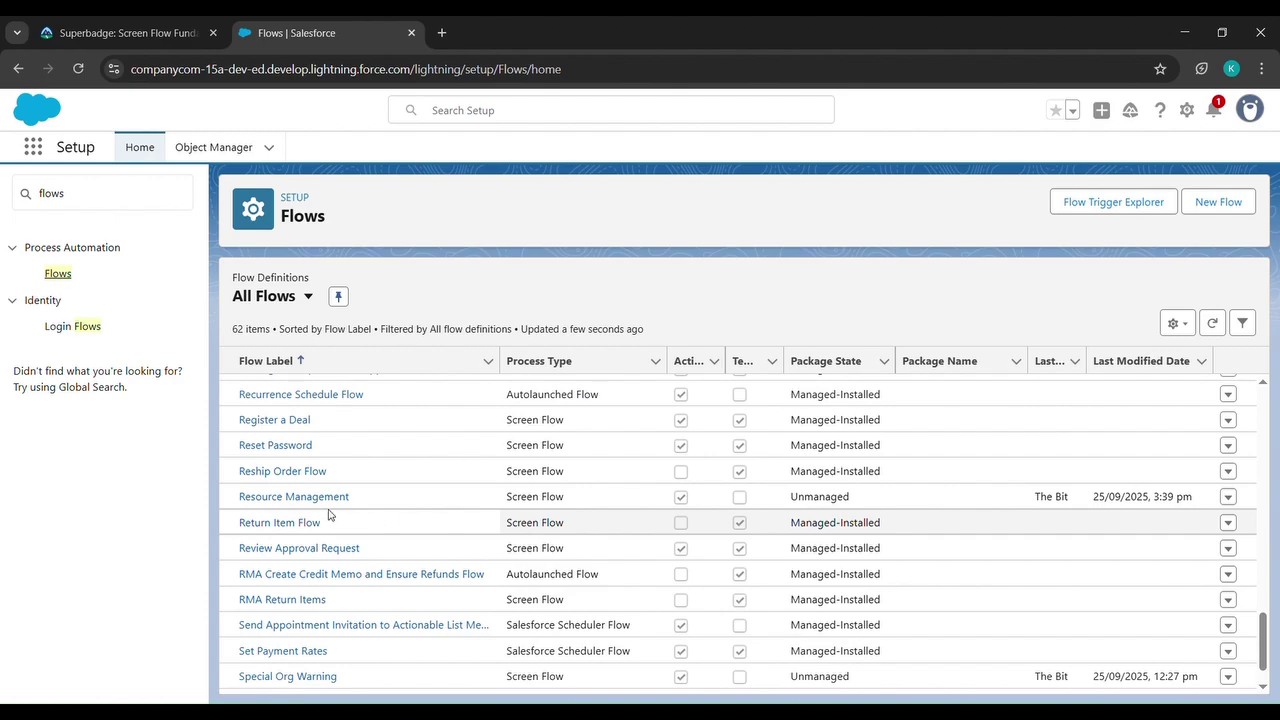
{"action": "left_click", "coordinate": [315, 500]}
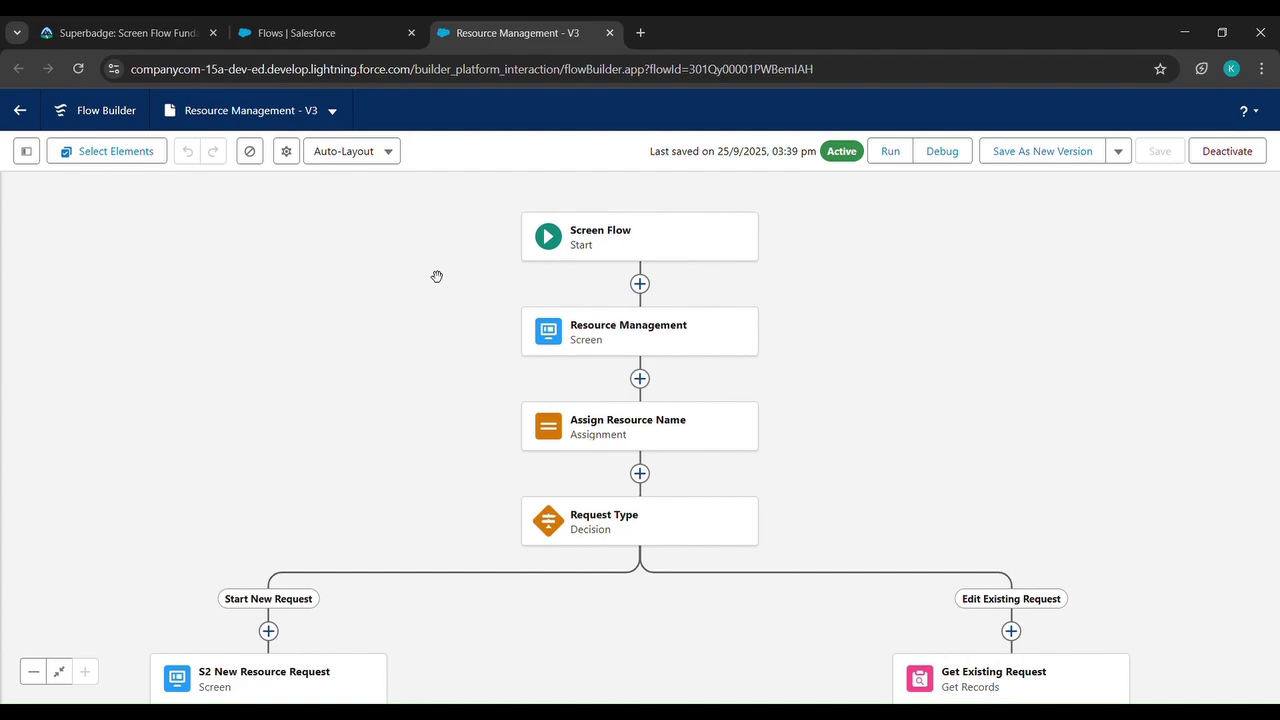
- Open the S3 Edit Resource Request screen and select the contact-name placeholder in its Welcome back text
{"action": "left_click_drag", "start_coordinate": [457, 634], "coordinate": [459, 206]}
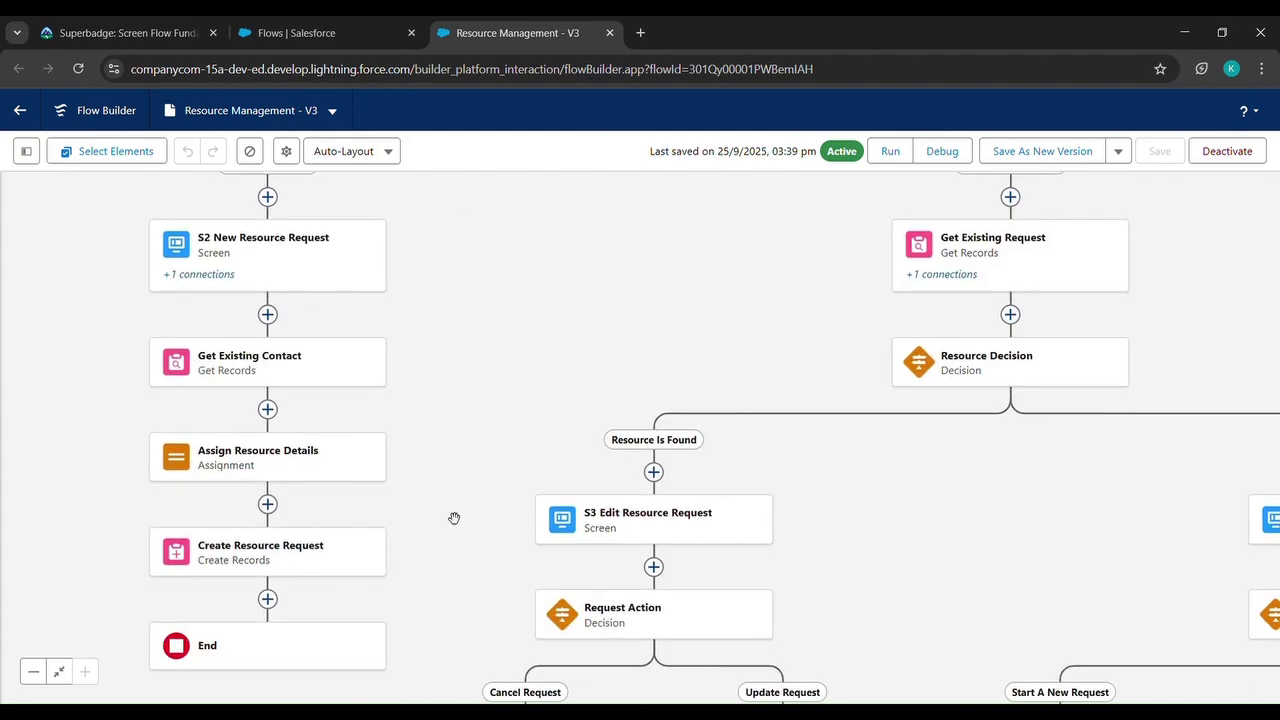
{"action": "double_click", "coordinate": [607, 530]}
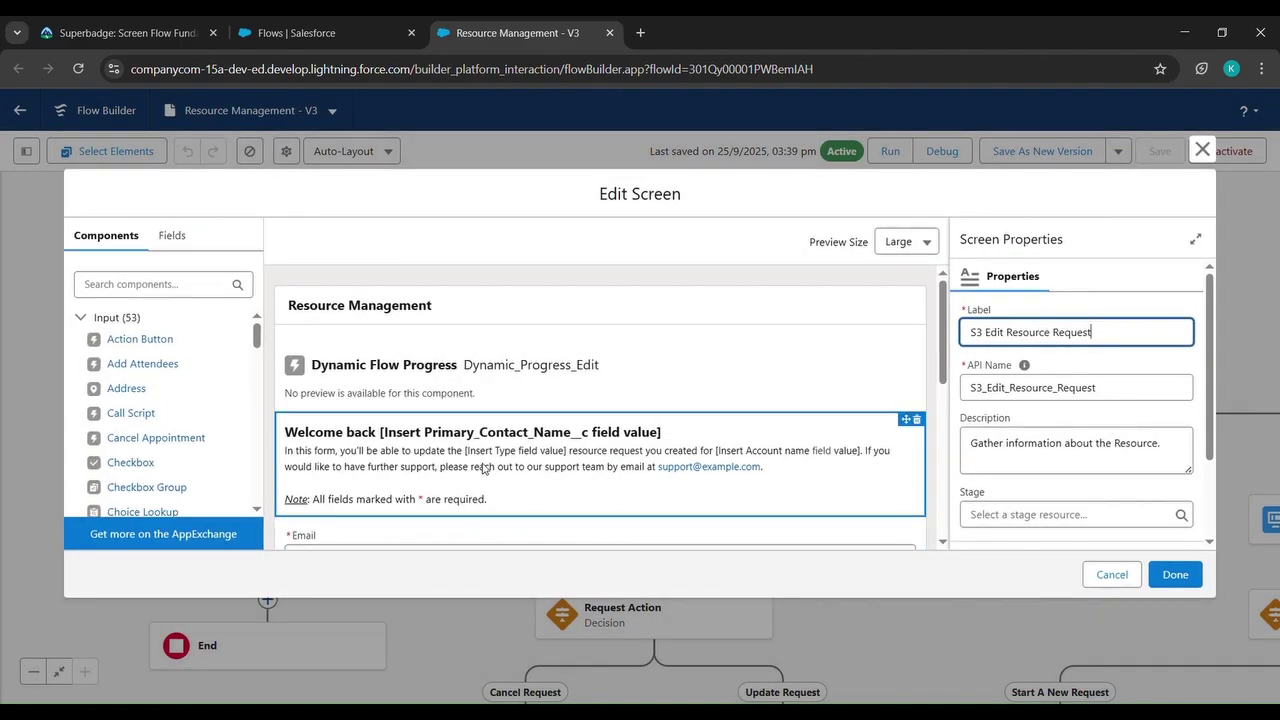
{"action": "left_click", "coordinate": [604, 438]}
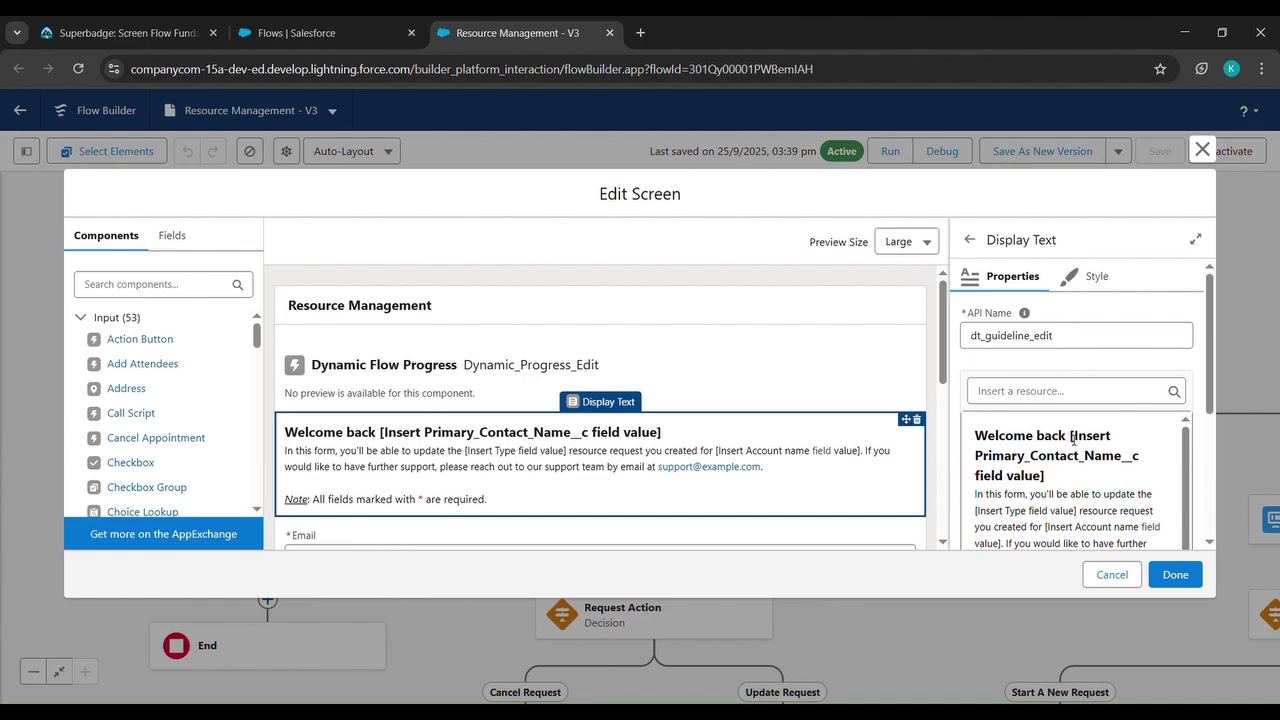
{"action": "left_click_drag", "start_coordinate": [1073, 438], "coordinate": [1086, 475]}
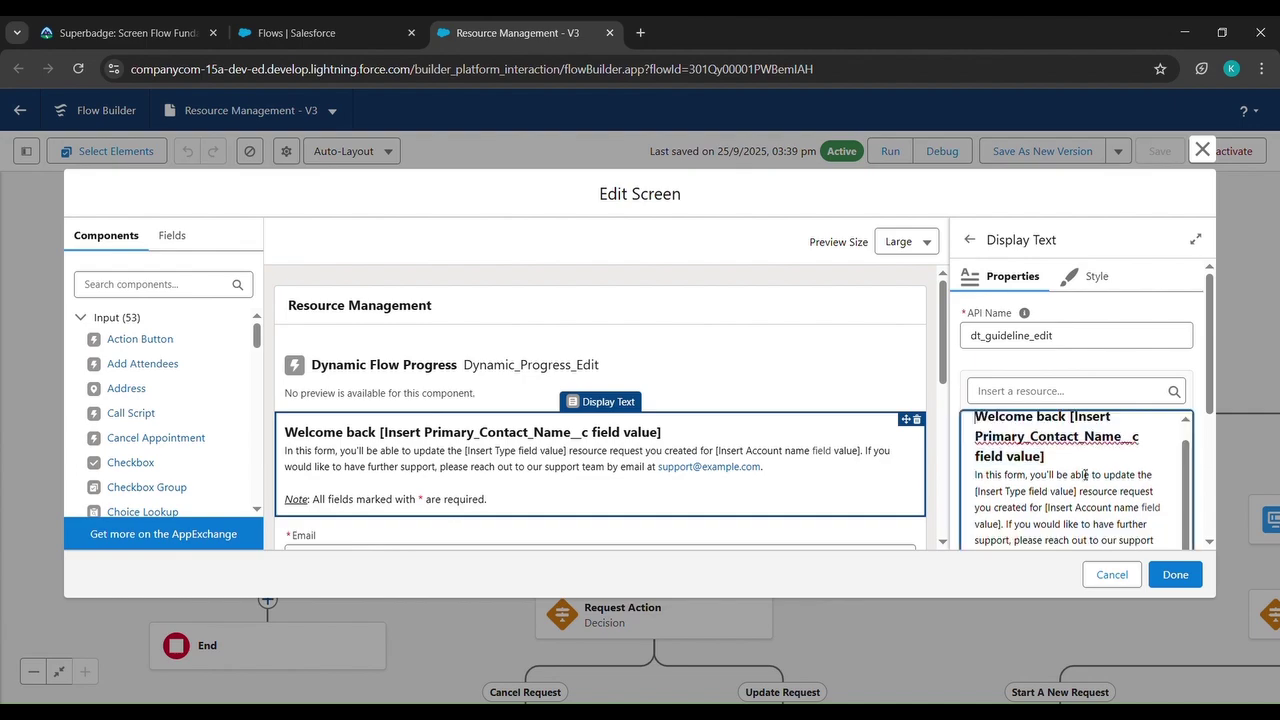
- Replace the heading placeholder with {!resource.Primary_Contact__r.Name} after 'Welcome back'
{"action": "key", "text": "BackSpace"}
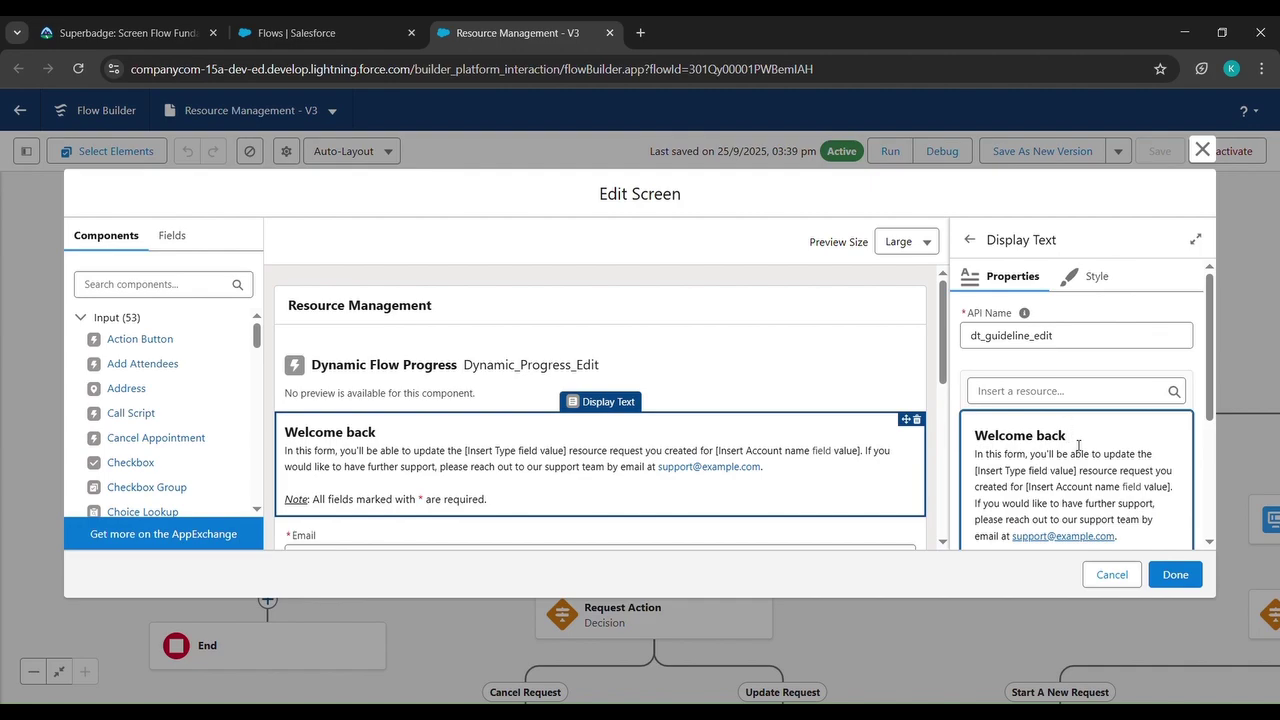
{"action": "left_click", "coordinate": [1048, 398]}
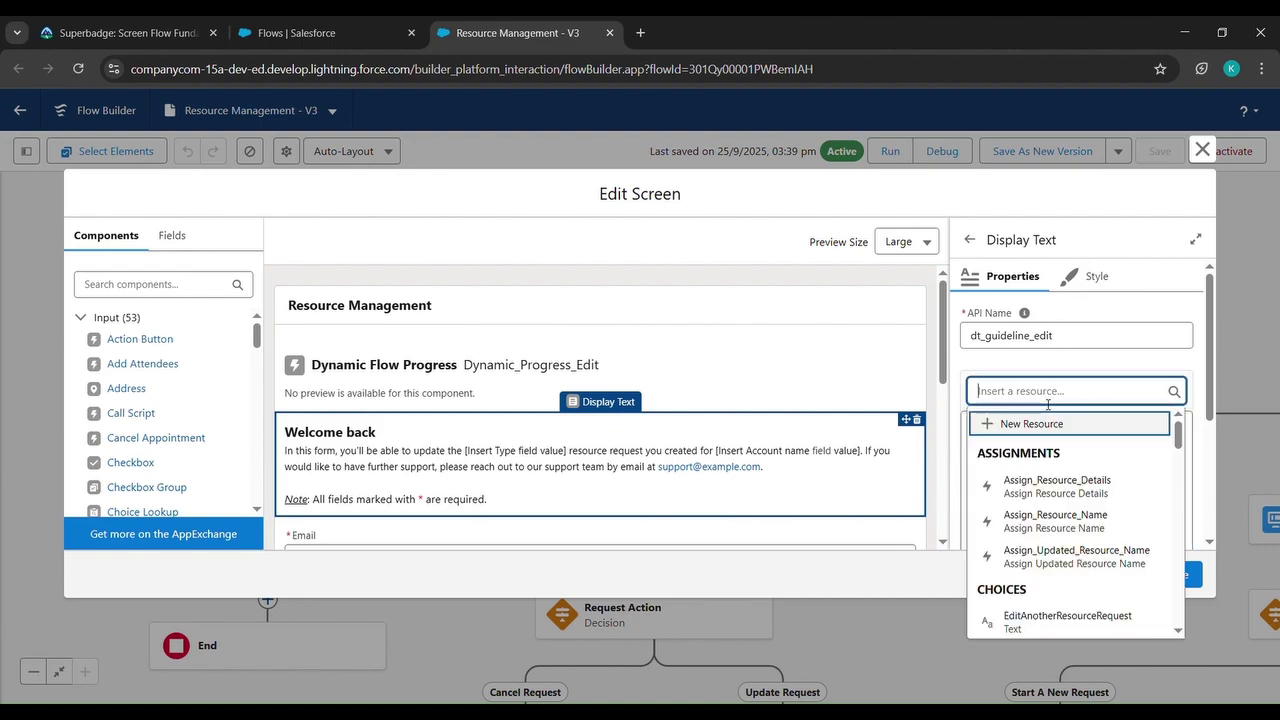
{"action": "type", "text": "Resourc"}
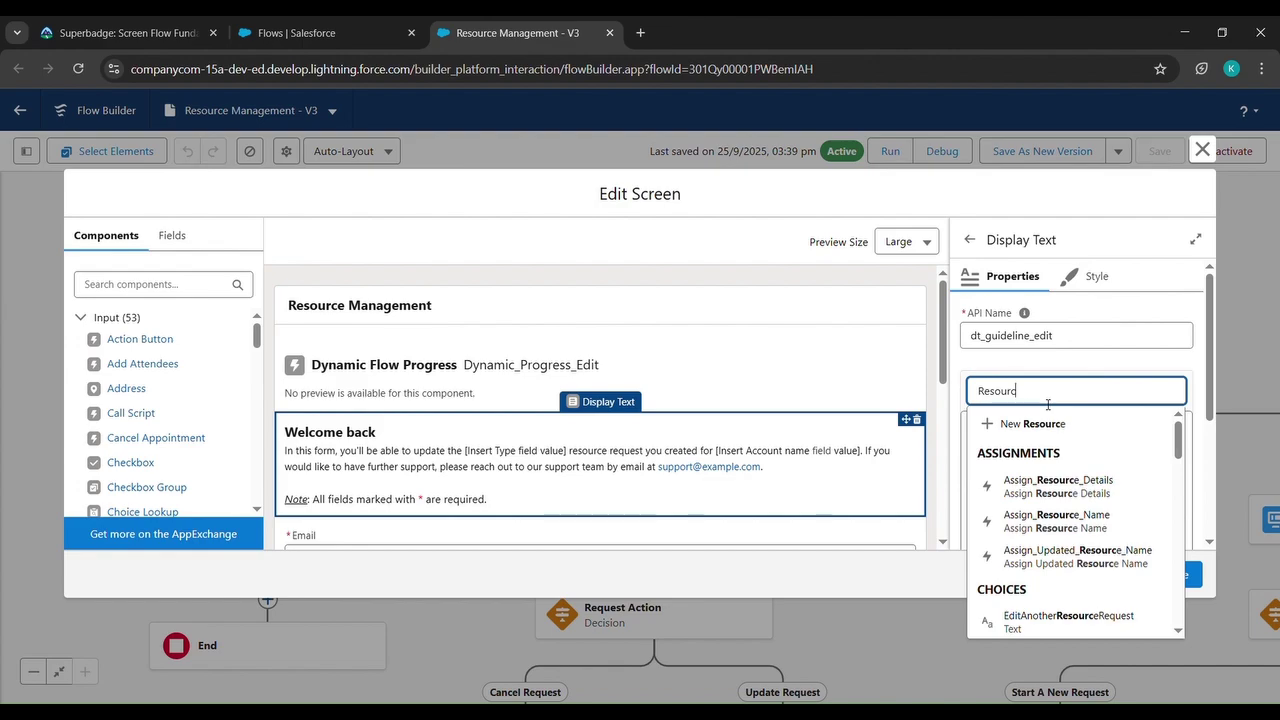
{"action": "type", "text": "e__c"}
{"action": "left_click", "coordinate": [1066, 470]}
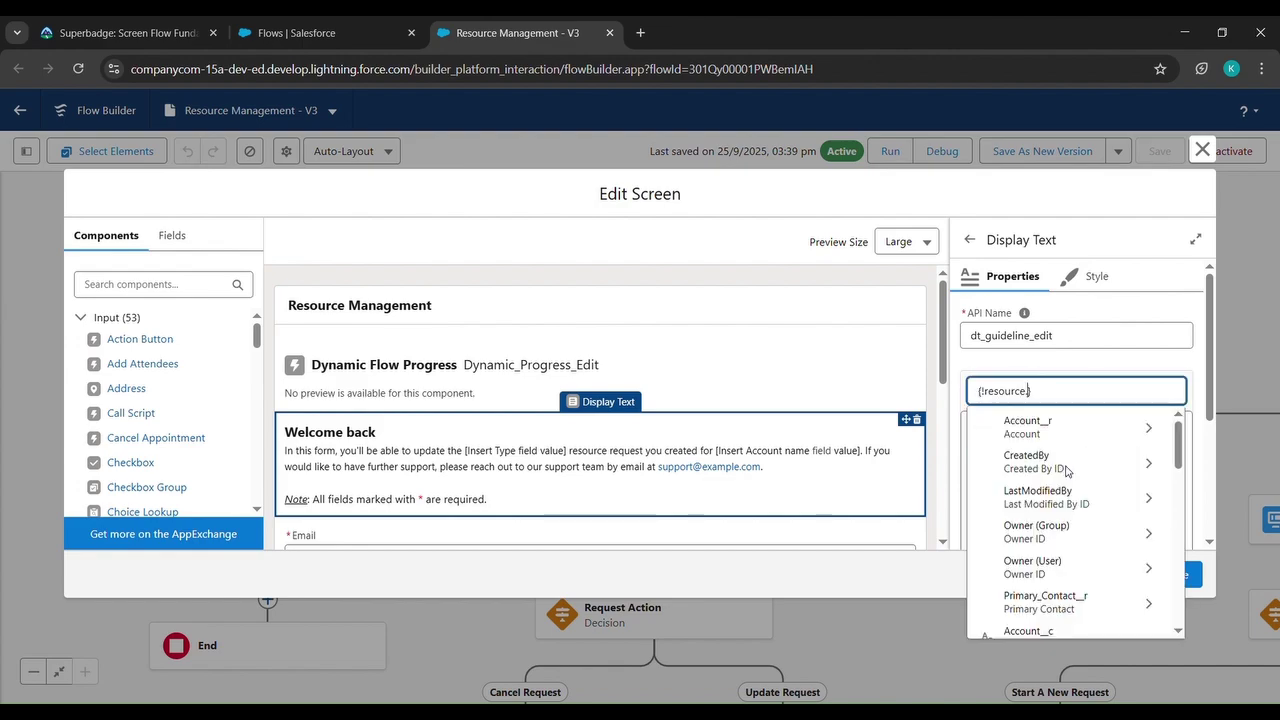
{"action": "type", "text": "prima"}
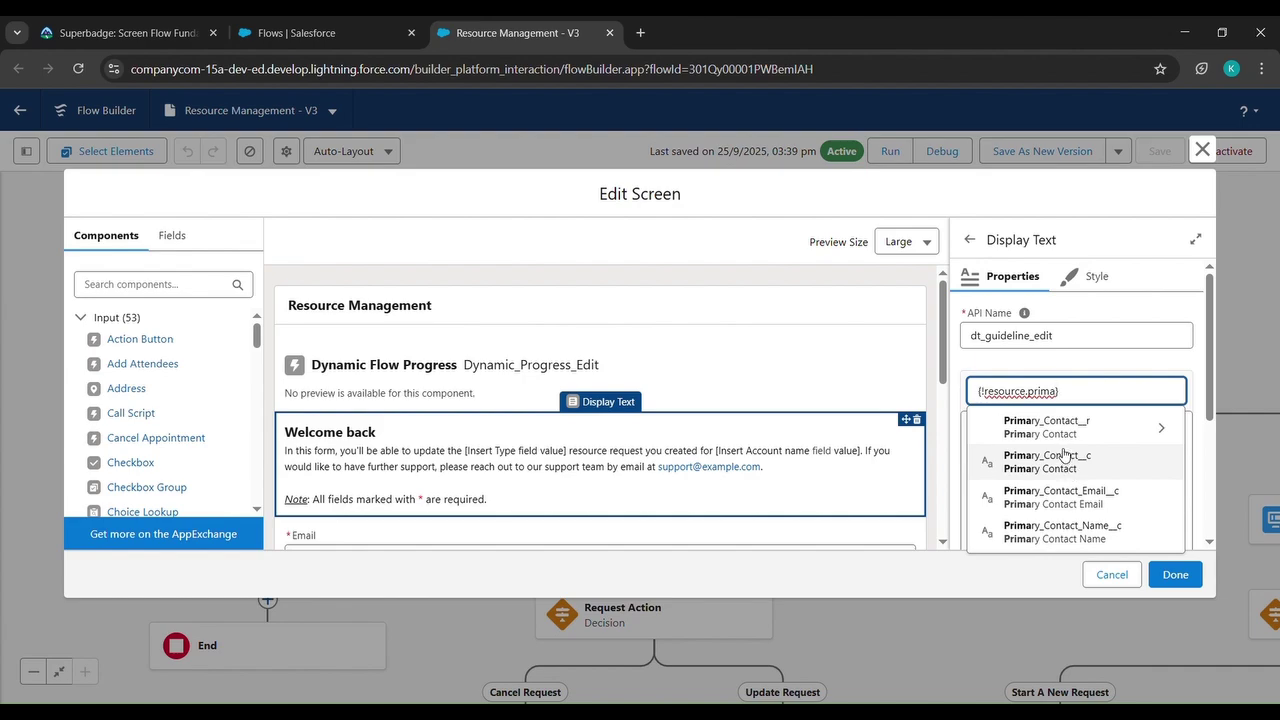
{"action": "left_click", "coordinate": [1061, 438]}
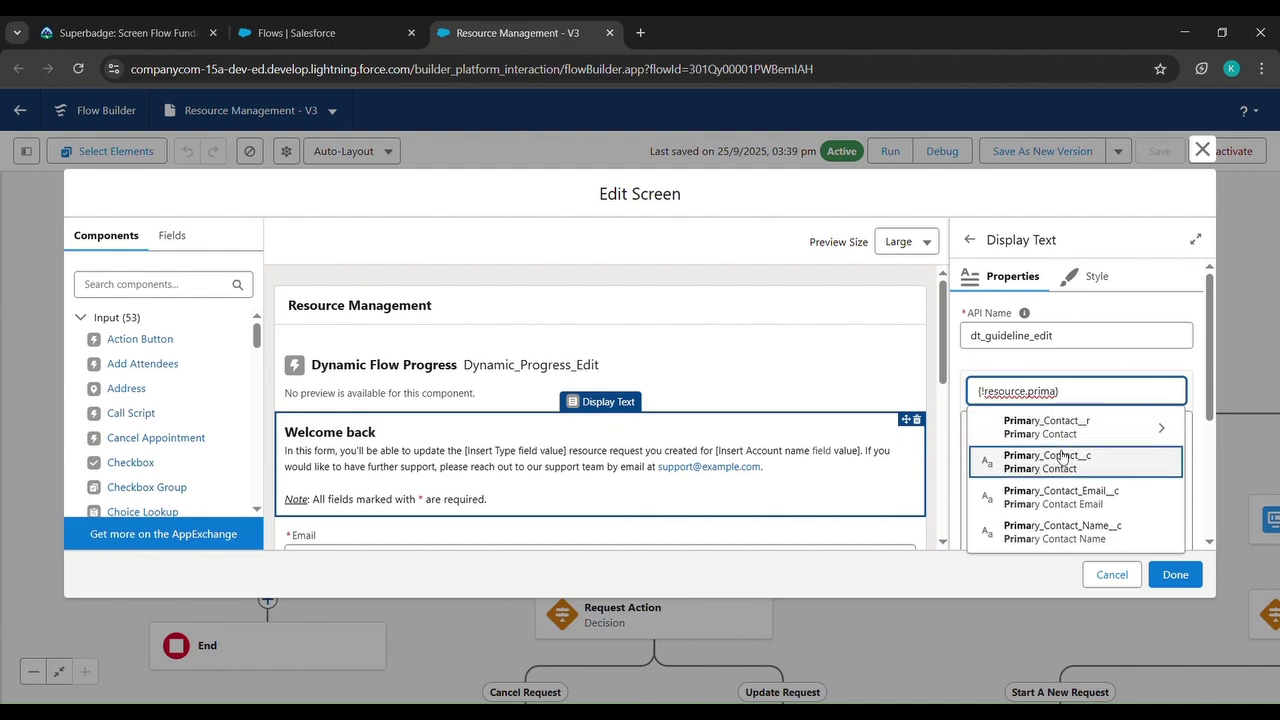
{"action": "left_click", "coordinate": [1061, 440]}
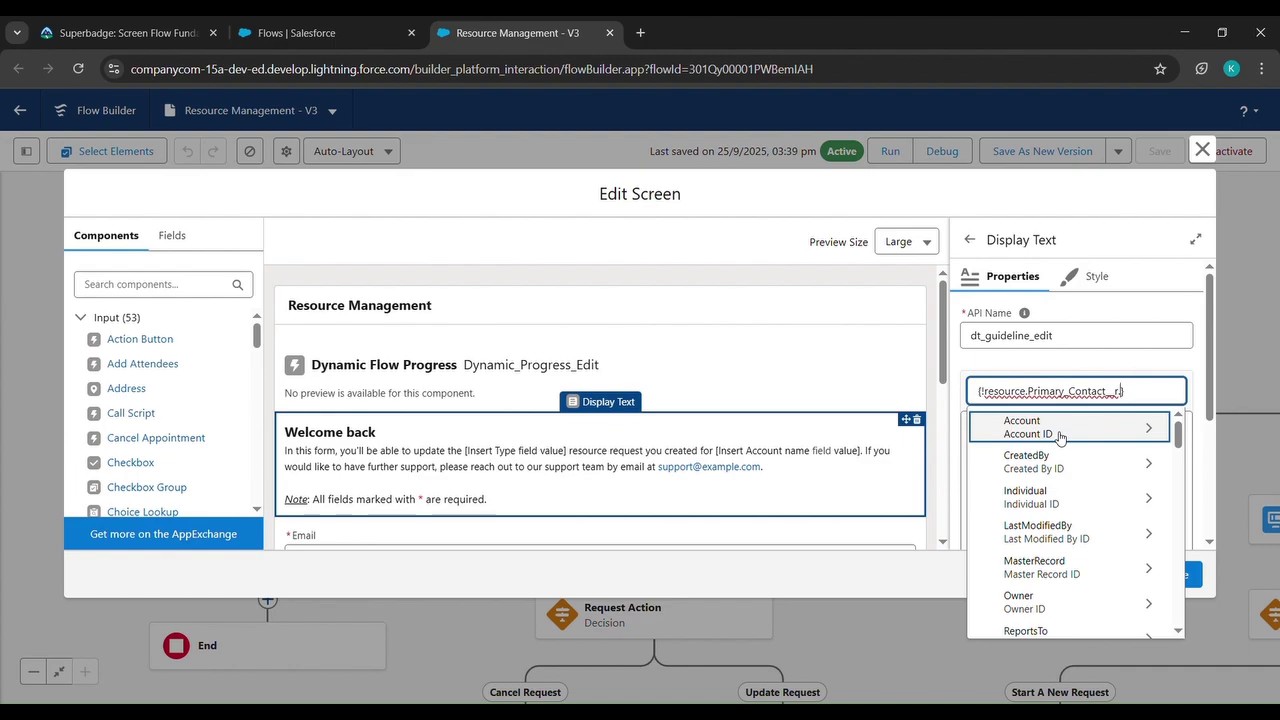
{"action": "type", "text": ".name"}
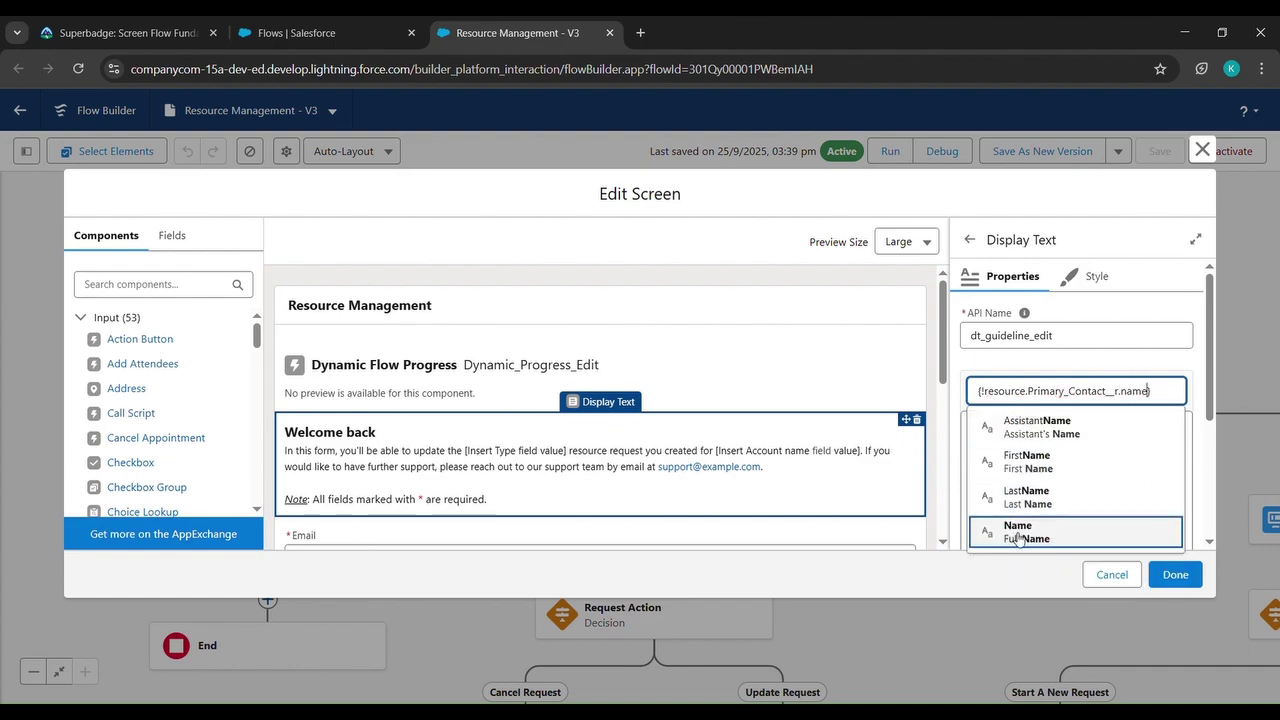
{"action": "left_click", "coordinate": [1010, 537]}
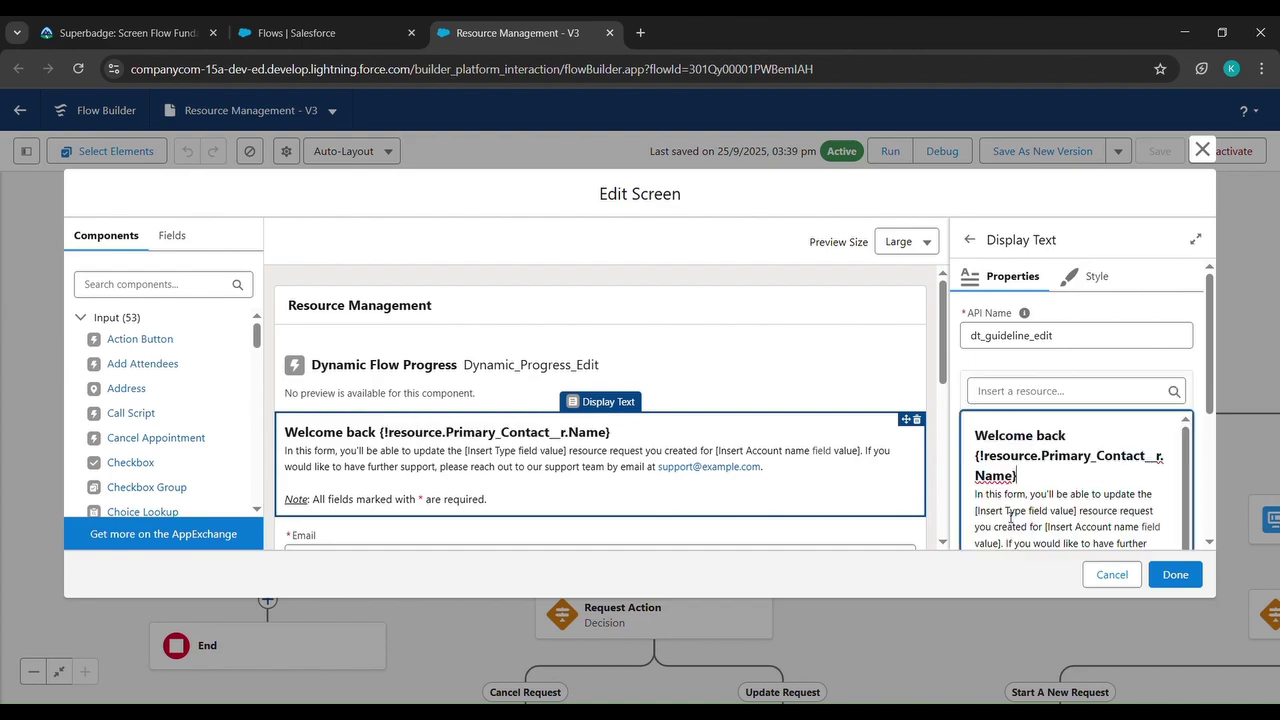
- Append the resource's Type field, {!resource.Type__c}, to the welcome heading
{"action": "left_click", "coordinate": [1016, 398]}
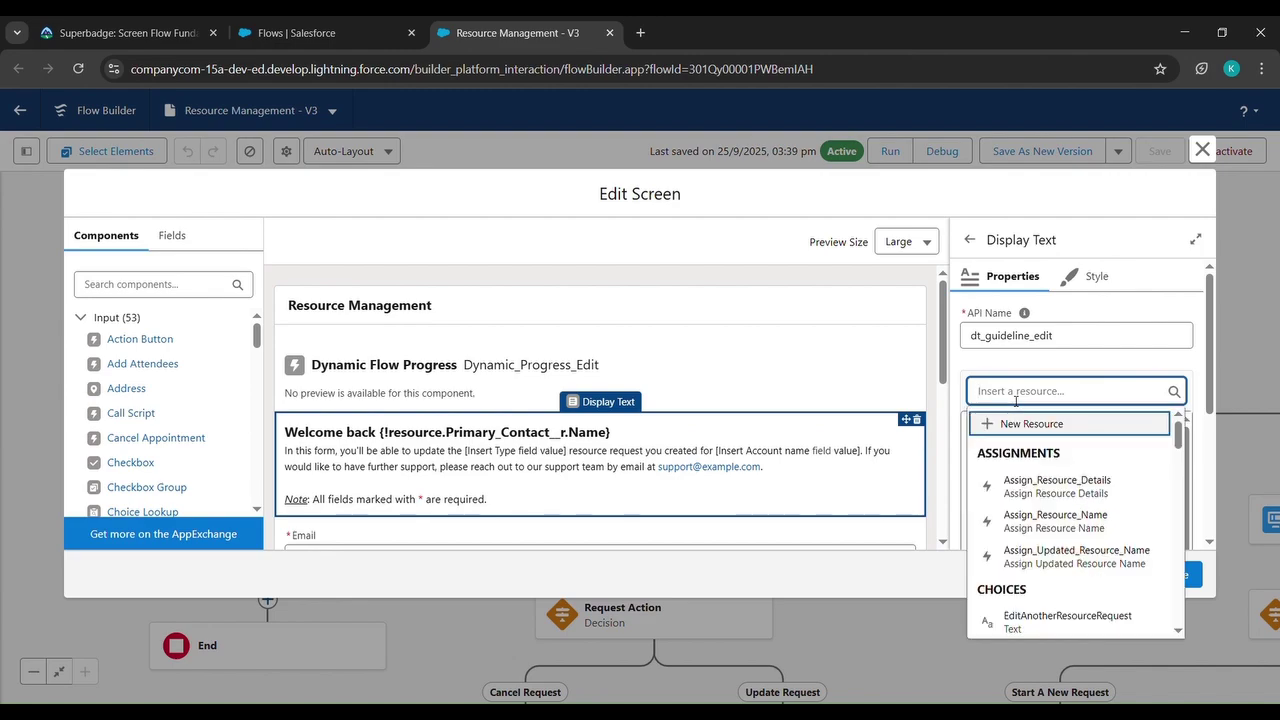
{"action": "type", "text": "Resou"}
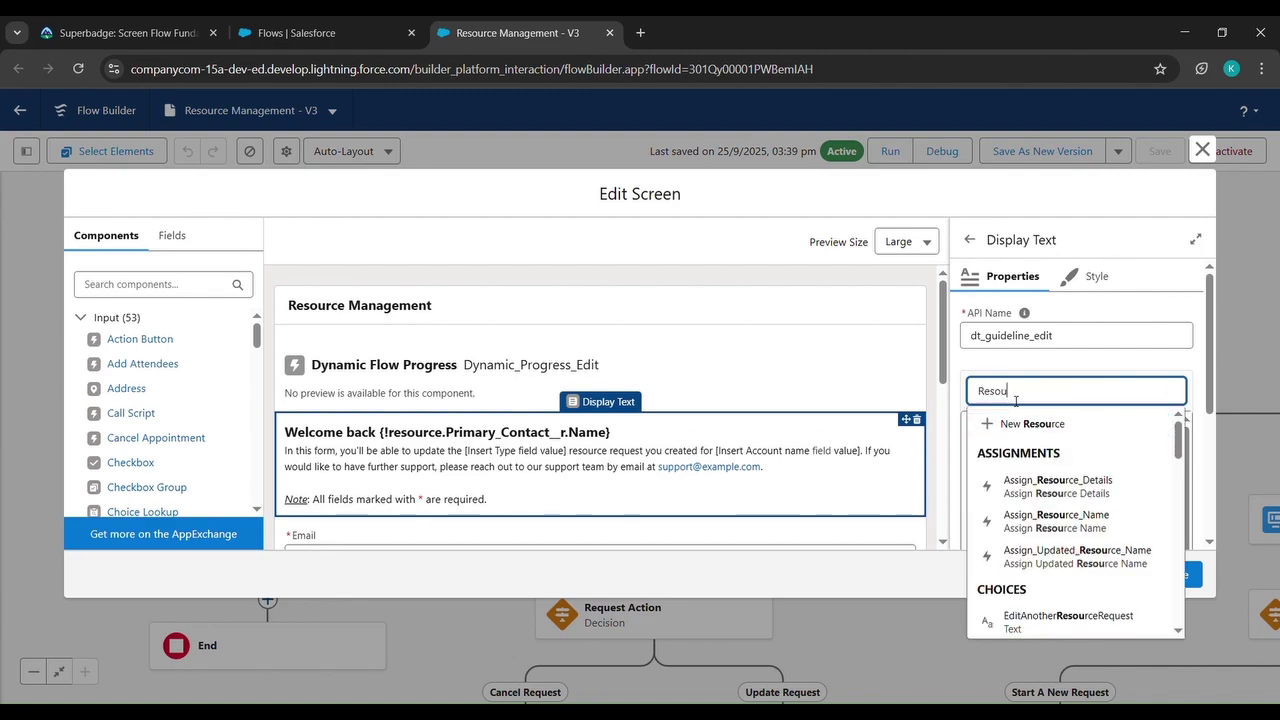
{"action": "type", "text": "rce__c"}
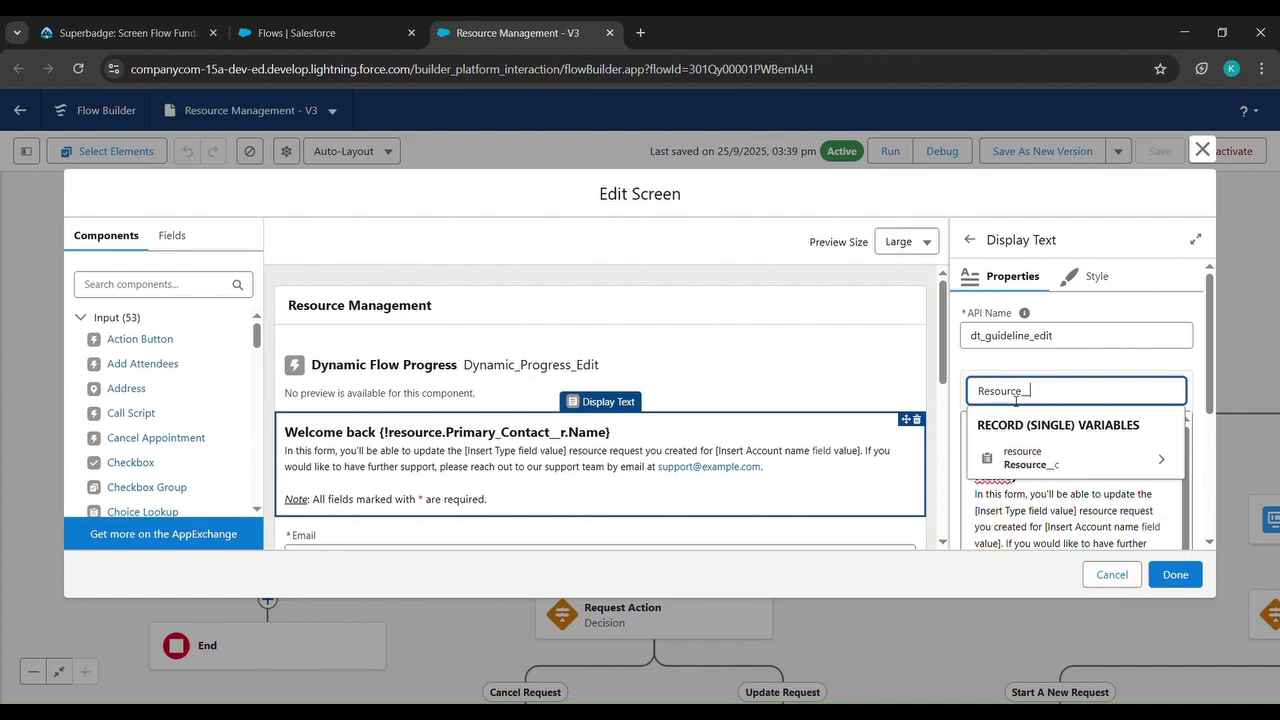
{"action": "left_click", "coordinate": [1026, 457]}
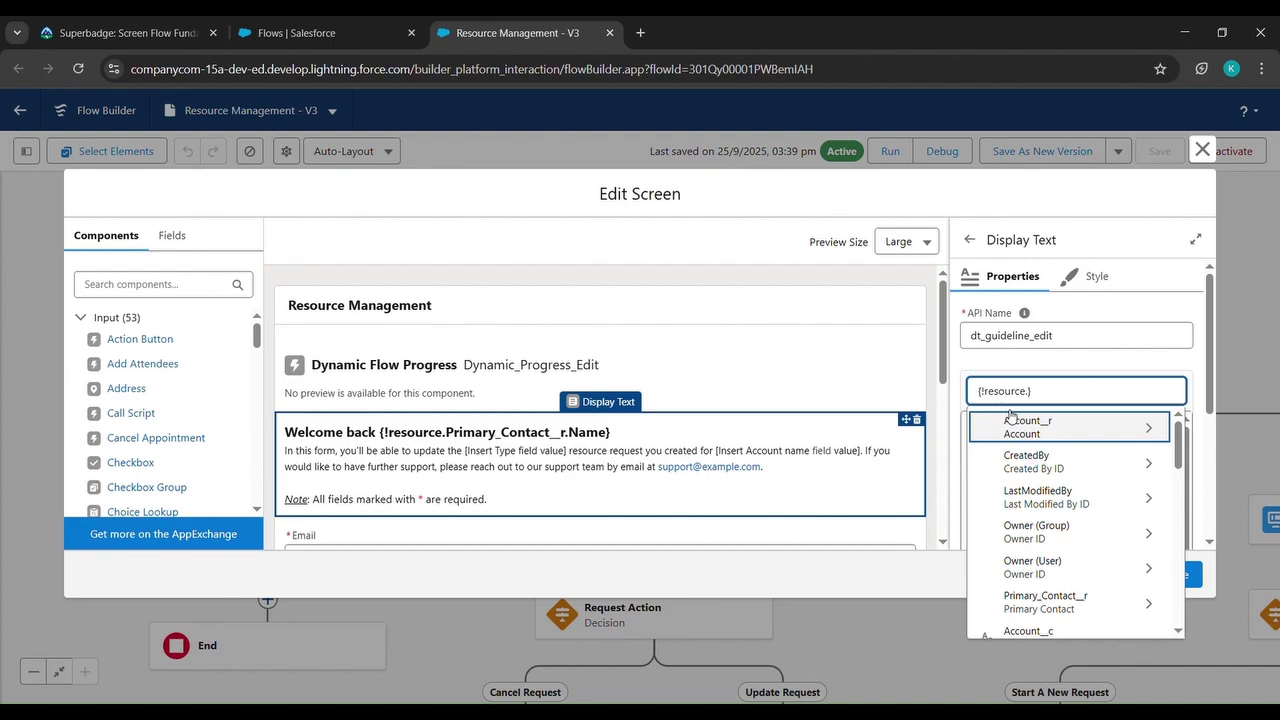
{"action": "type", "text": "type"}
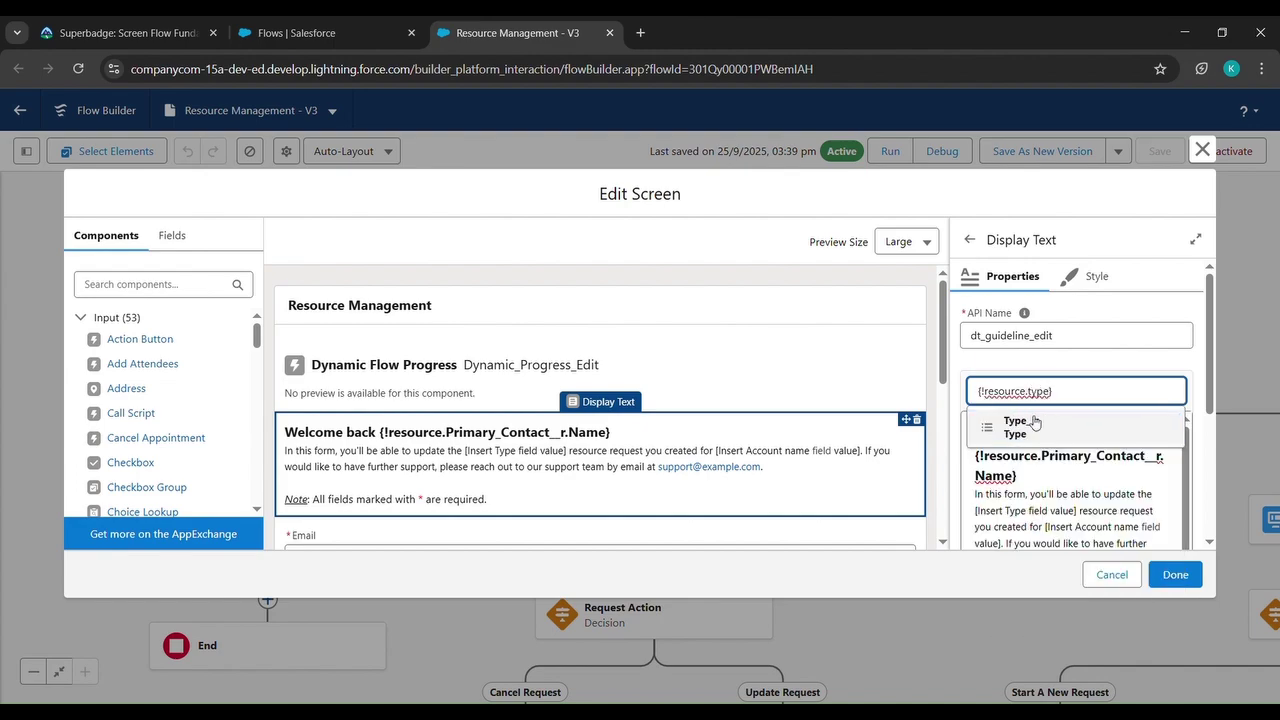
{"action": "left_click", "coordinate": [1034, 423]}
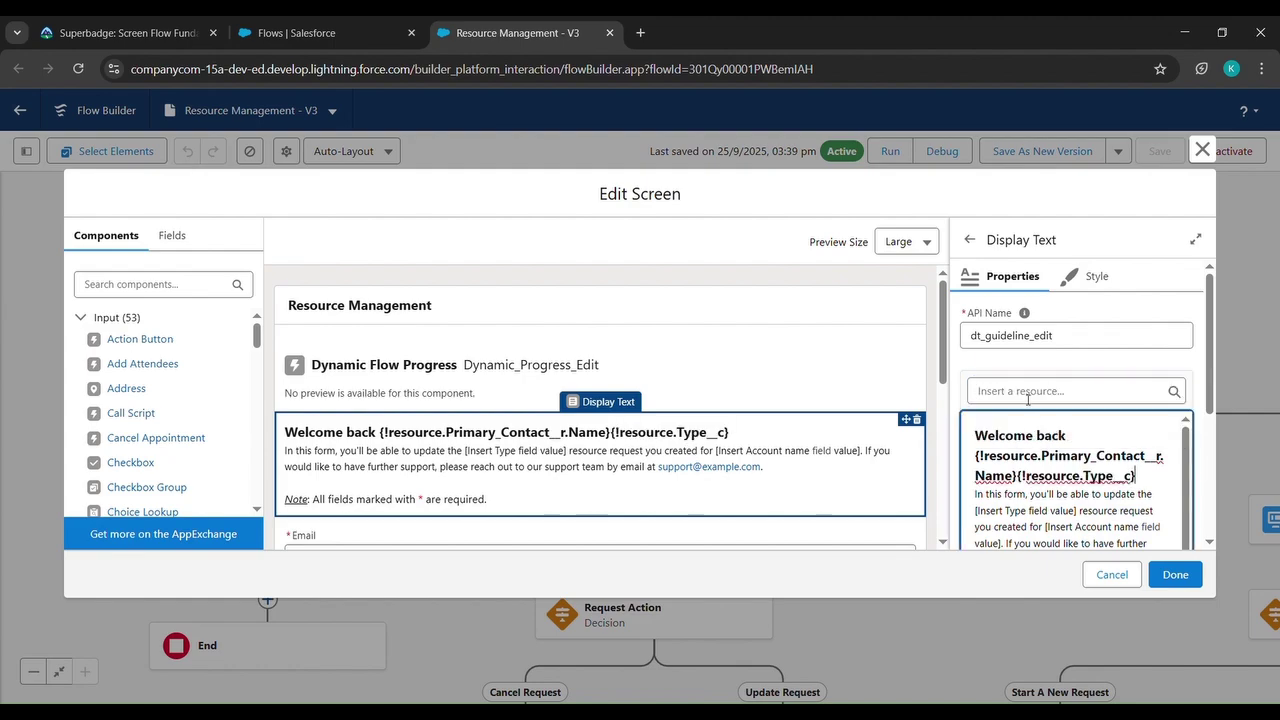
- Append the resource's Account name, {!resource.Account__r.Name}, to the welcome heading
{"action": "left_click", "coordinate": [1027, 398]}
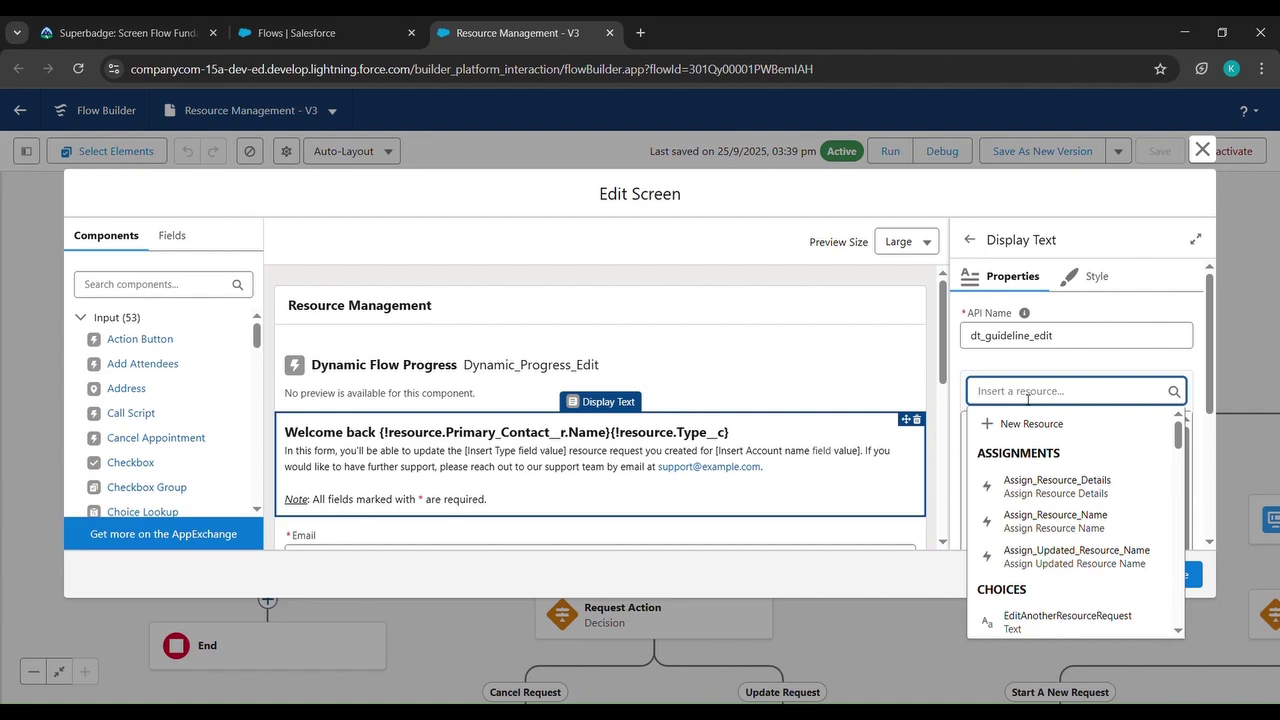
{"action": "type", "text": "R"}
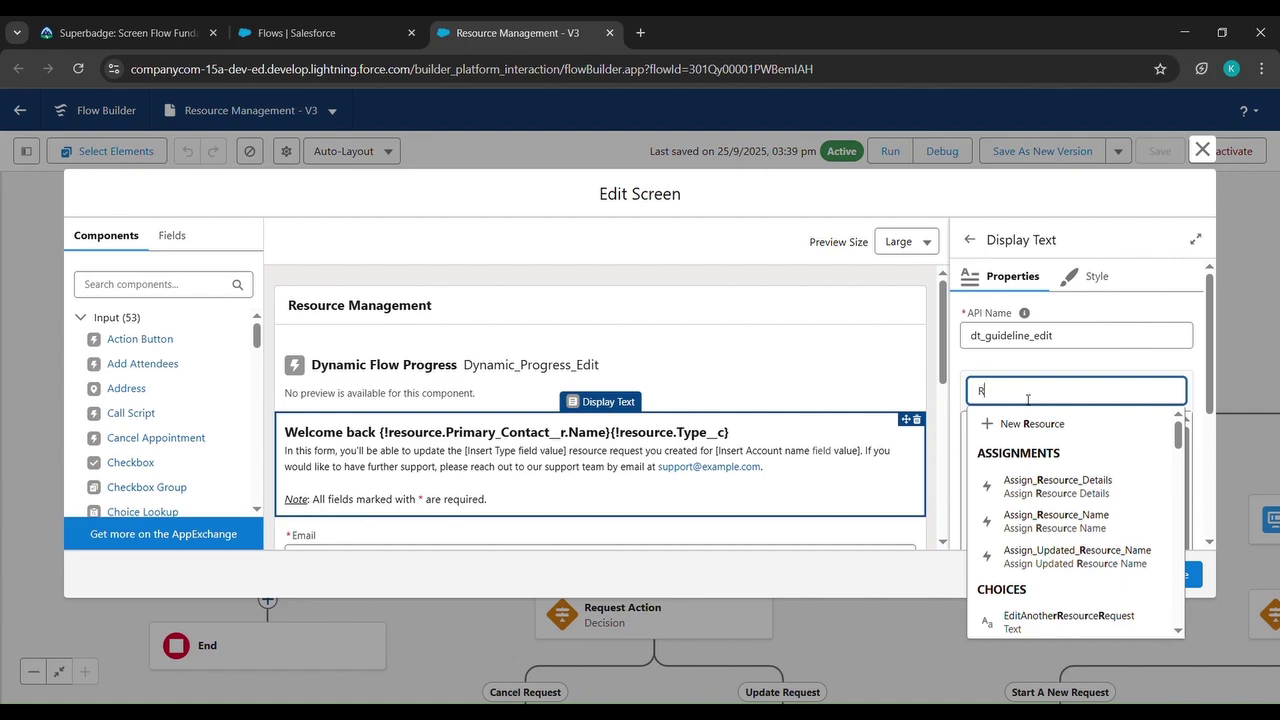
{"action": "type", "text": "esourc"}
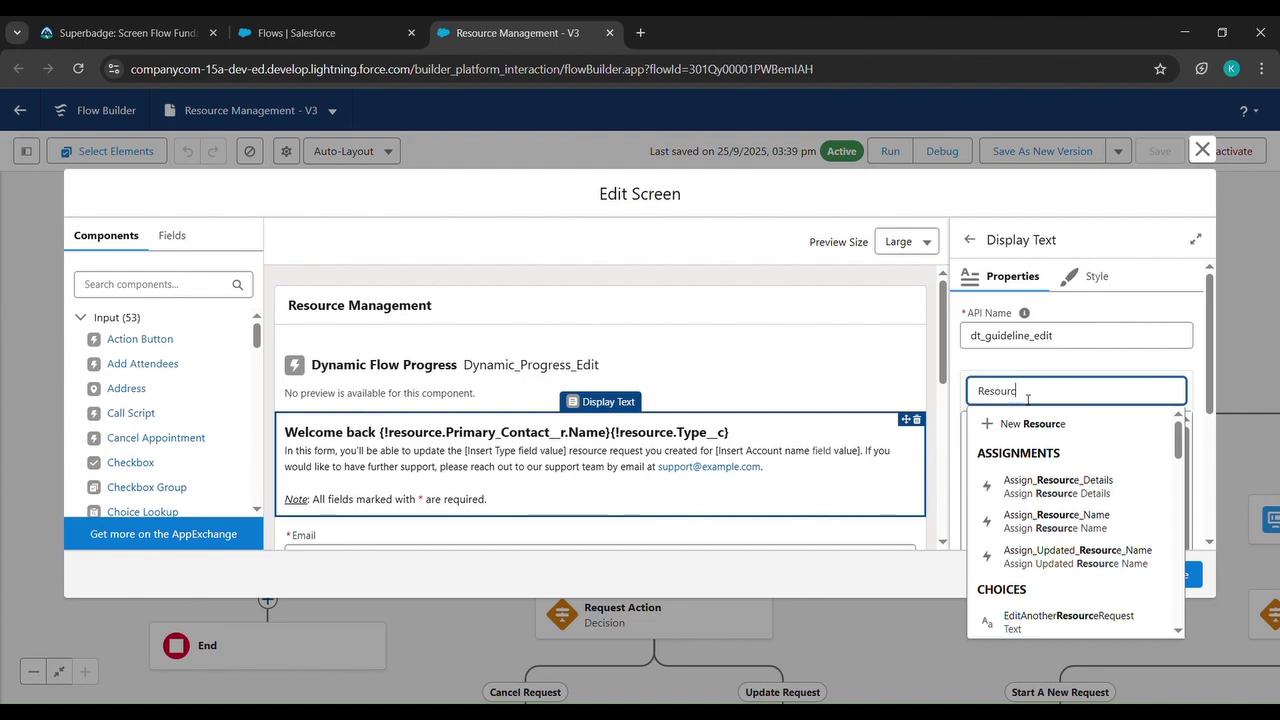
{"action": "type", "text": "e__"}
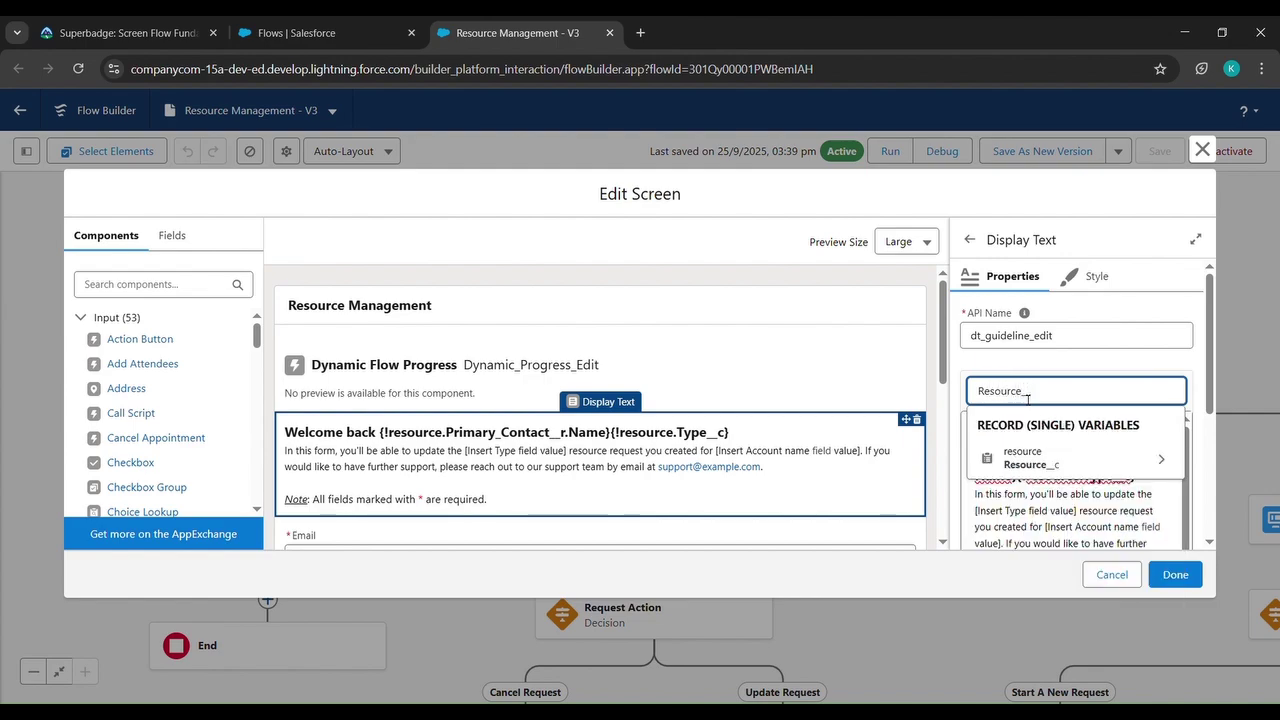
{"action": "left_click", "coordinate": [1050, 460]}
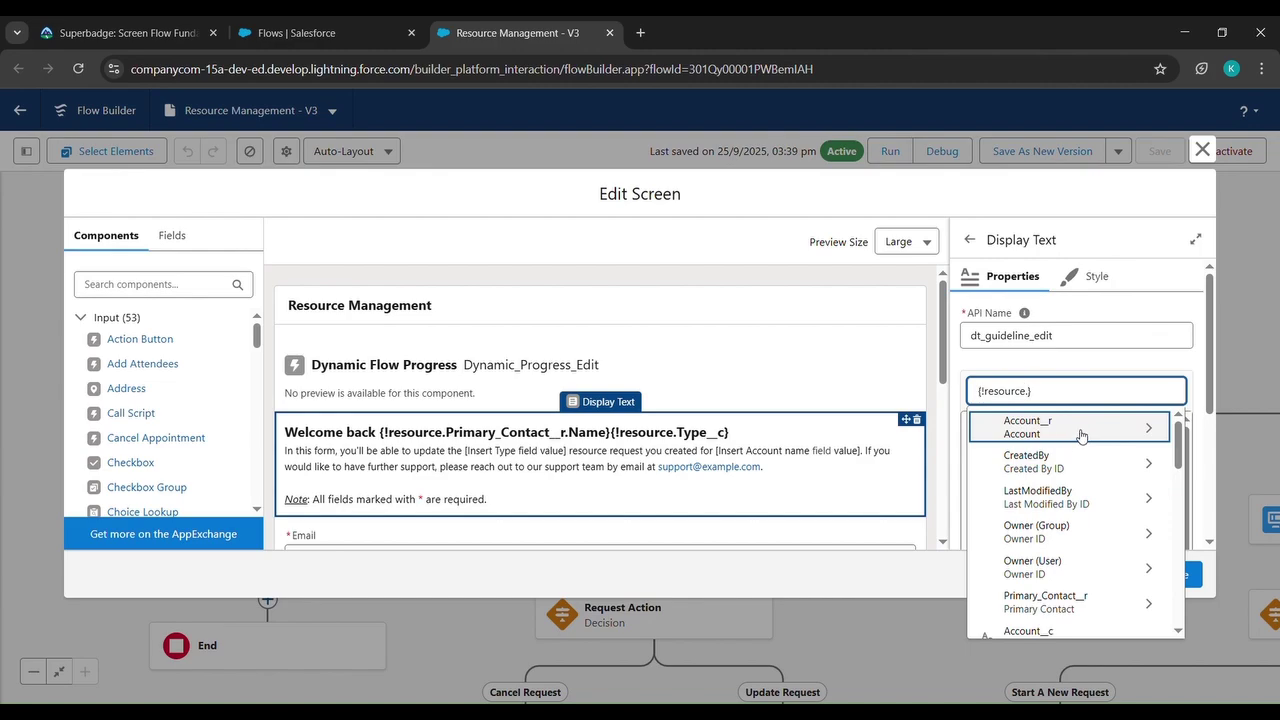
{"action": "left_click", "coordinate": [1080, 435]}
{"action": "type", "text": "n"}
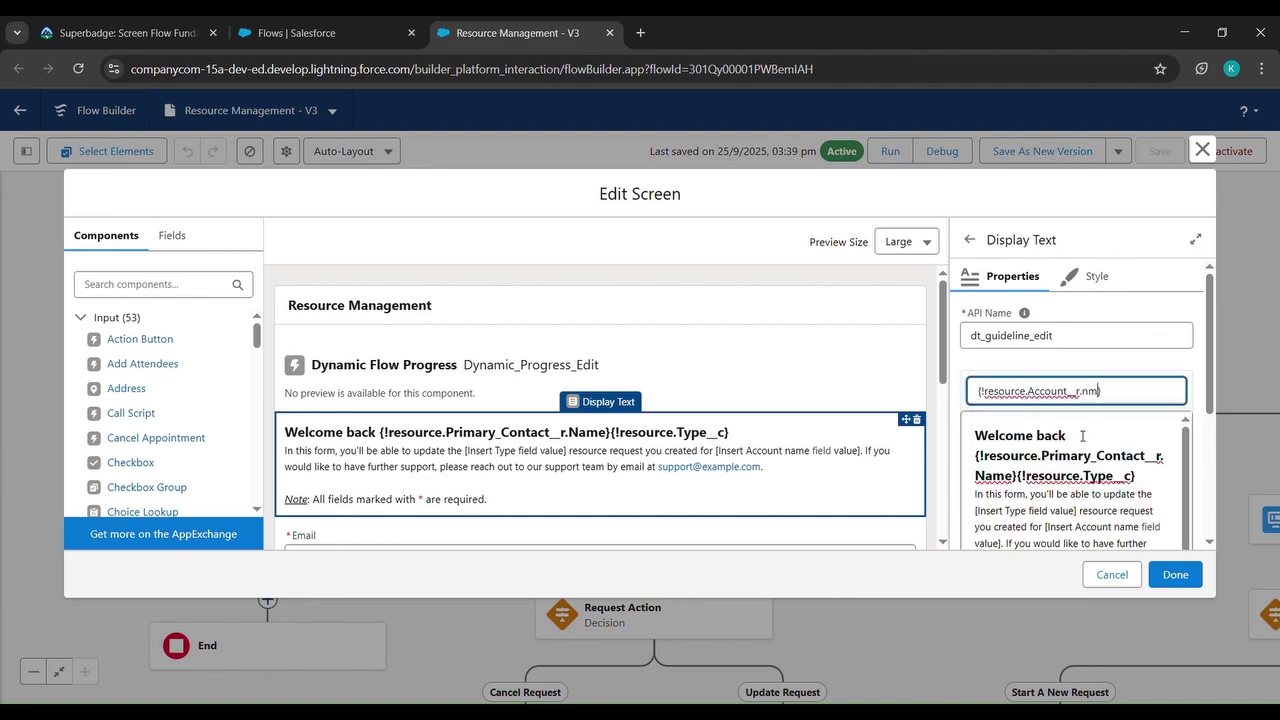
{"action": "type", "text": "am"}
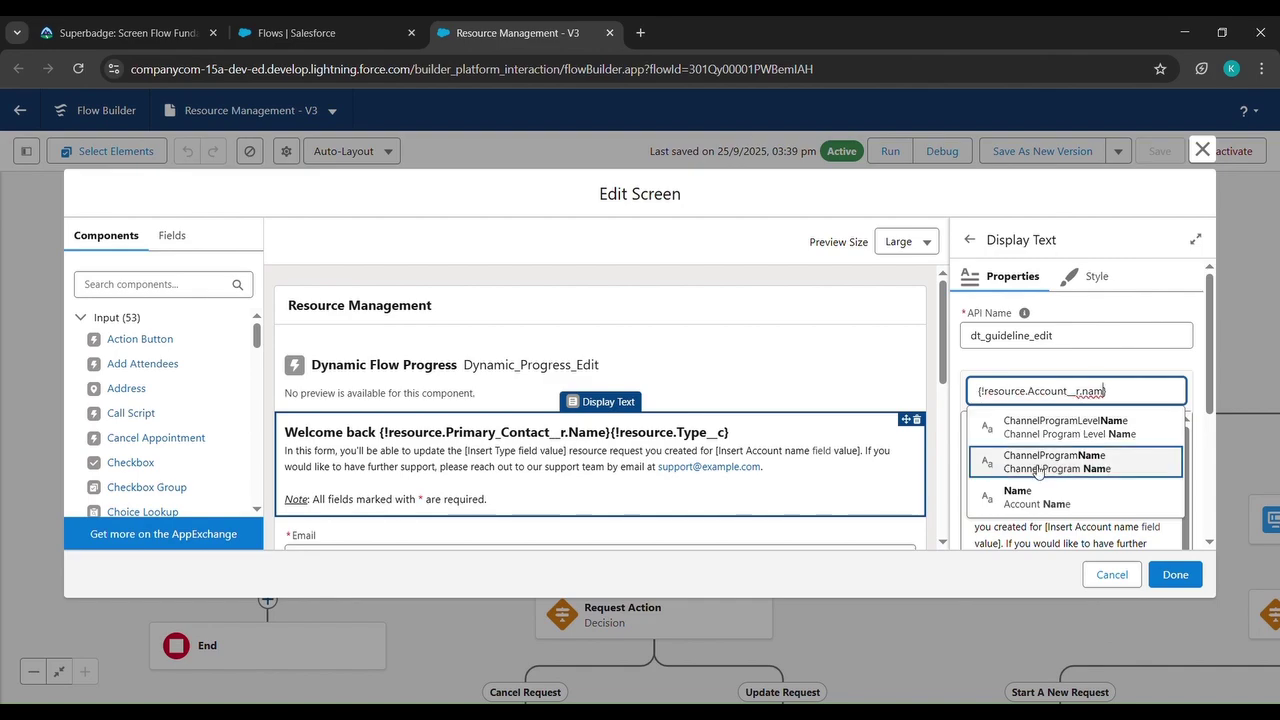
{"action": "left_click", "coordinate": [1045, 494]}
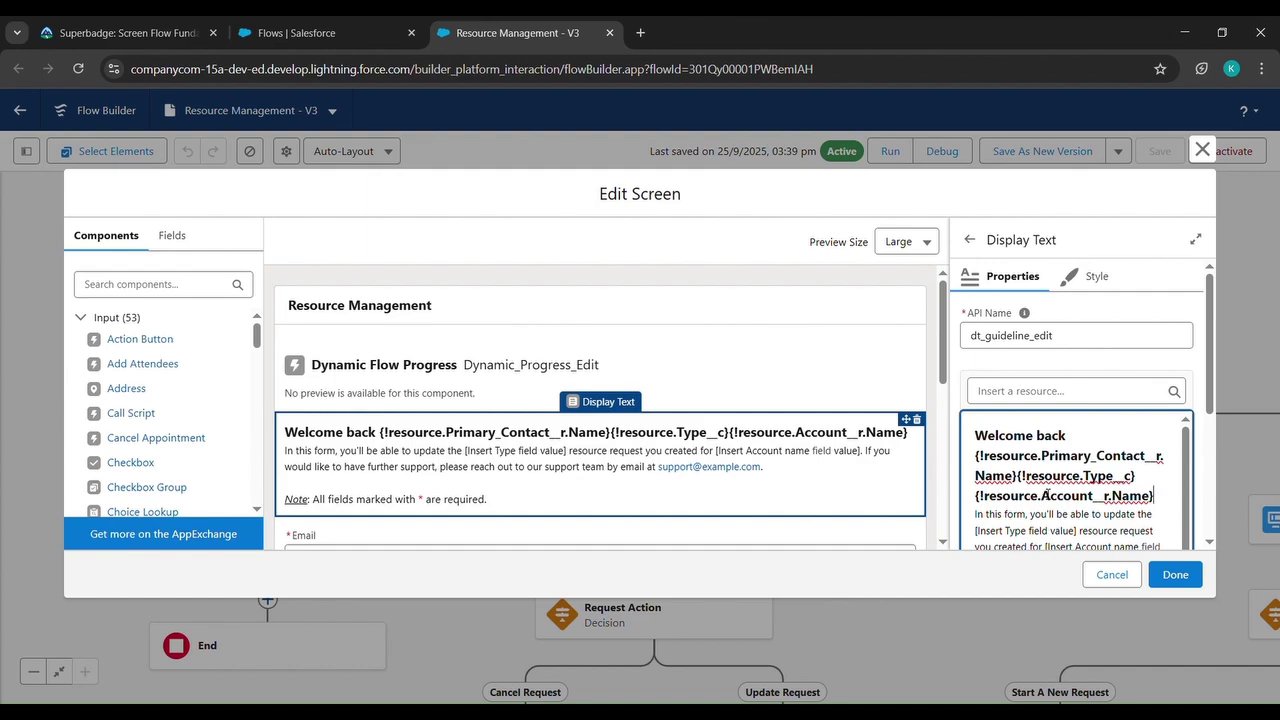
{"action": "scroll", "coordinate": [783, 500], "scroll_direction": "down", "scroll_amount": 3}
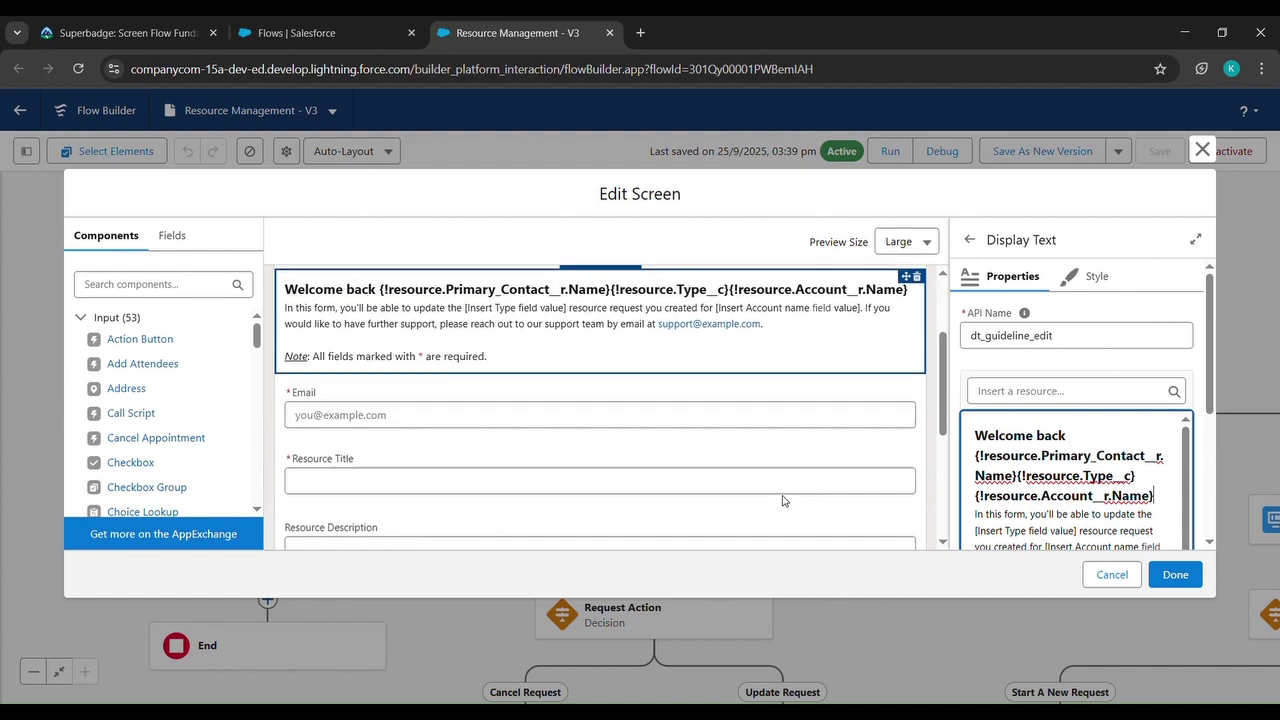
{"action": "left_click", "coordinate": [657, 415]}
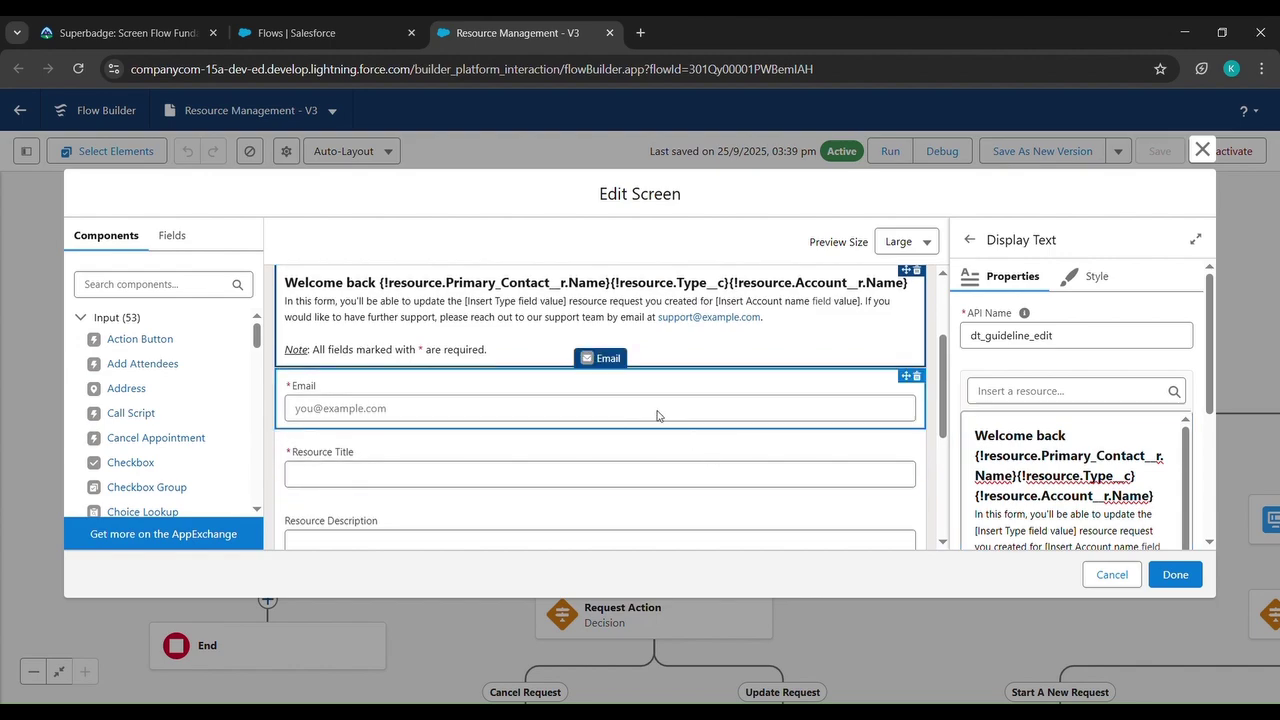
- Change the Email field's Read Only value from False to {!$GlobalConstant.True}
{"action": "scroll", "coordinate": [1022, 418], "scroll_direction": "down", "scroll_amount": 1}
{"action": "scroll", "coordinate": [1022, 418], "scroll_direction": "up", "scroll_amount": 1}
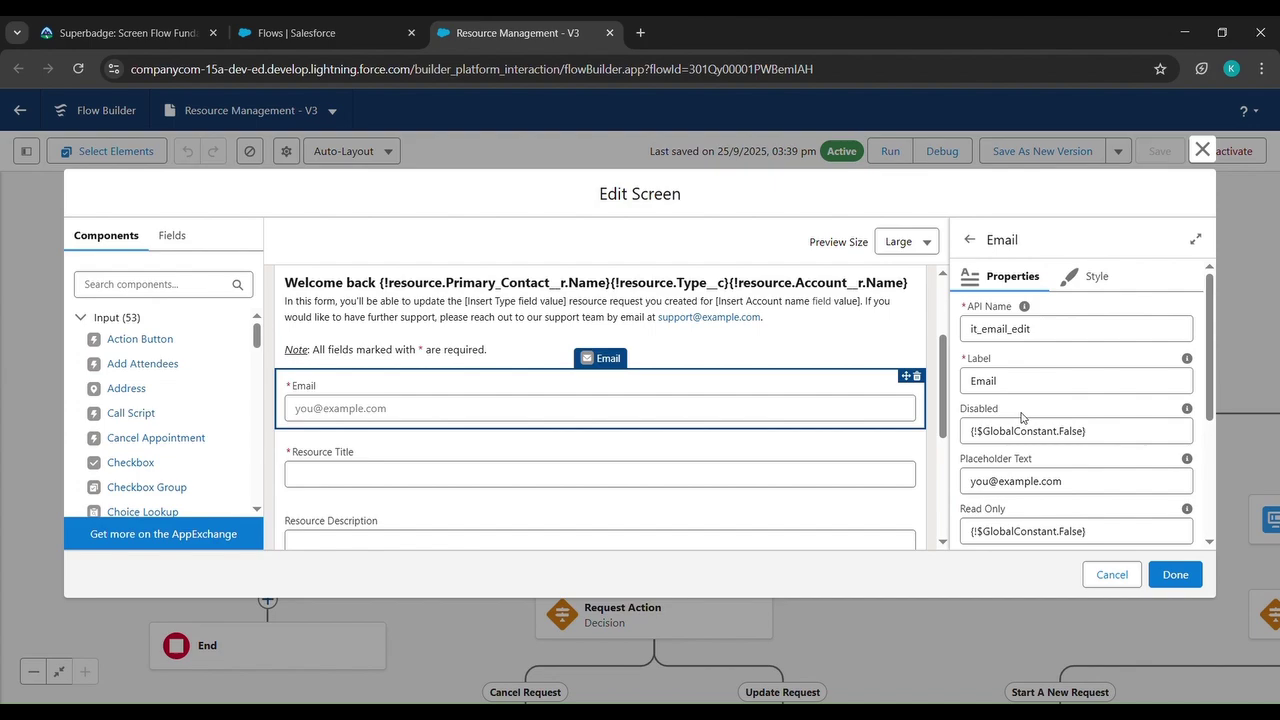
{"action": "scroll", "coordinate": [1022, 418], "scroll_direction": "down", "scroll_amount": 5}
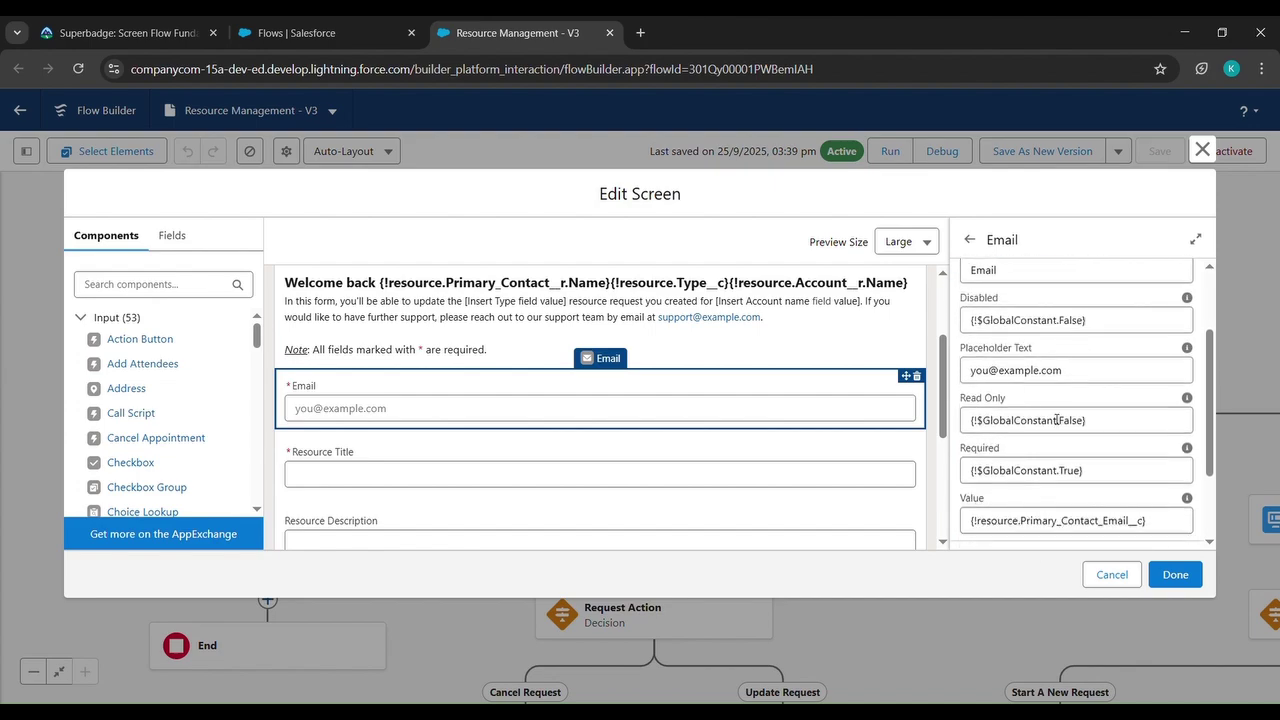
{"action": "left_click", "coordinate": [1105, 421]}
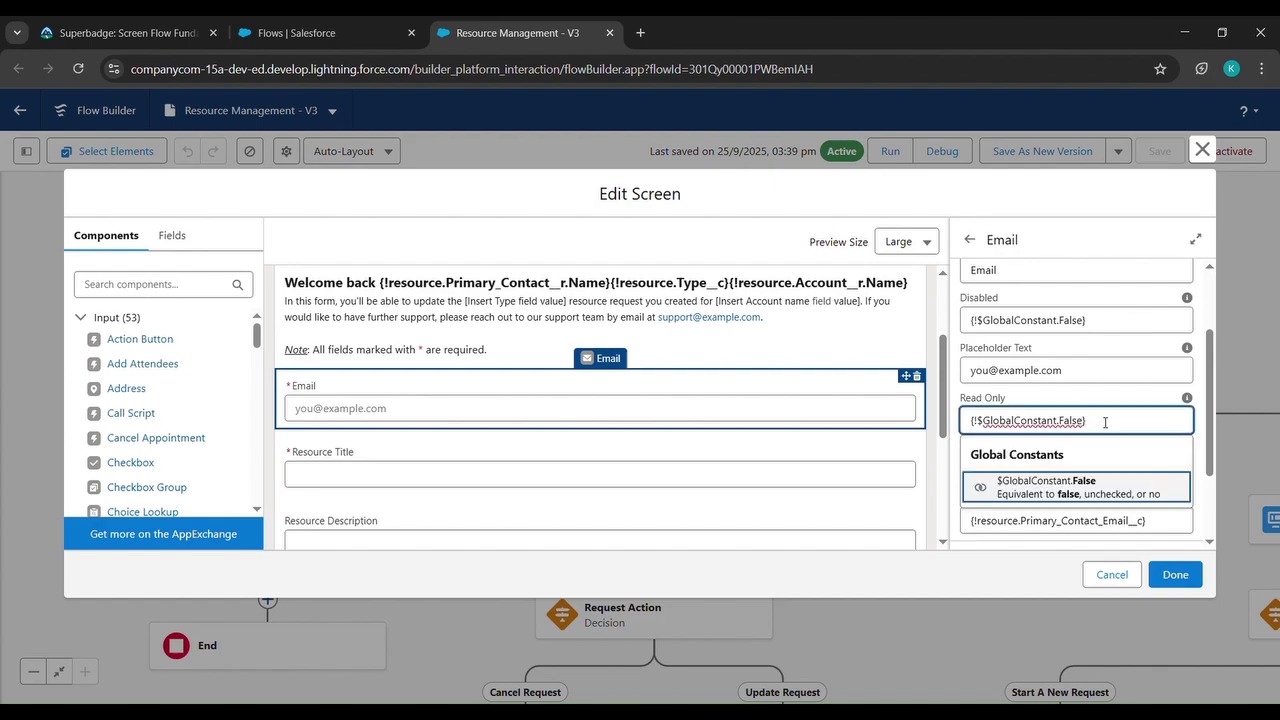
{"action": "key", "text": "BackSpace"}
{"action": "key", "text": "BackSpace"}
{"action": "key", "text": "BackSpace"}
{"action": "key", "text": "BackSpace"}
{"action": "key", "text": "BackSpace"}
{"action": "key", "text": "BackSpace"}
{"action": "key", "text": "BackSpace"}
{"action": "key", "text": "BackSpace"}
{"action": "key", "text": "BackSpace"}
{"action": "key", "text": "BackSpace"}
{"action": "key", "text": "BackSpace"}
{"action": "key", "text": "BackSpace"}
{"action": "key", "text": "BackSpace"}
{"action": "key", "text": "BackSpace"}
{"action": "key", "text": "BackSpace"}
{"action": "key", "text": "BackSpace"}
{"action": "key", "text": "BackSpace"}
{"action": "key", "text": "BackSpace"}
{"action": "key", "text": "BackSpace"}
{"action": "key", "text": "BackSpace"}
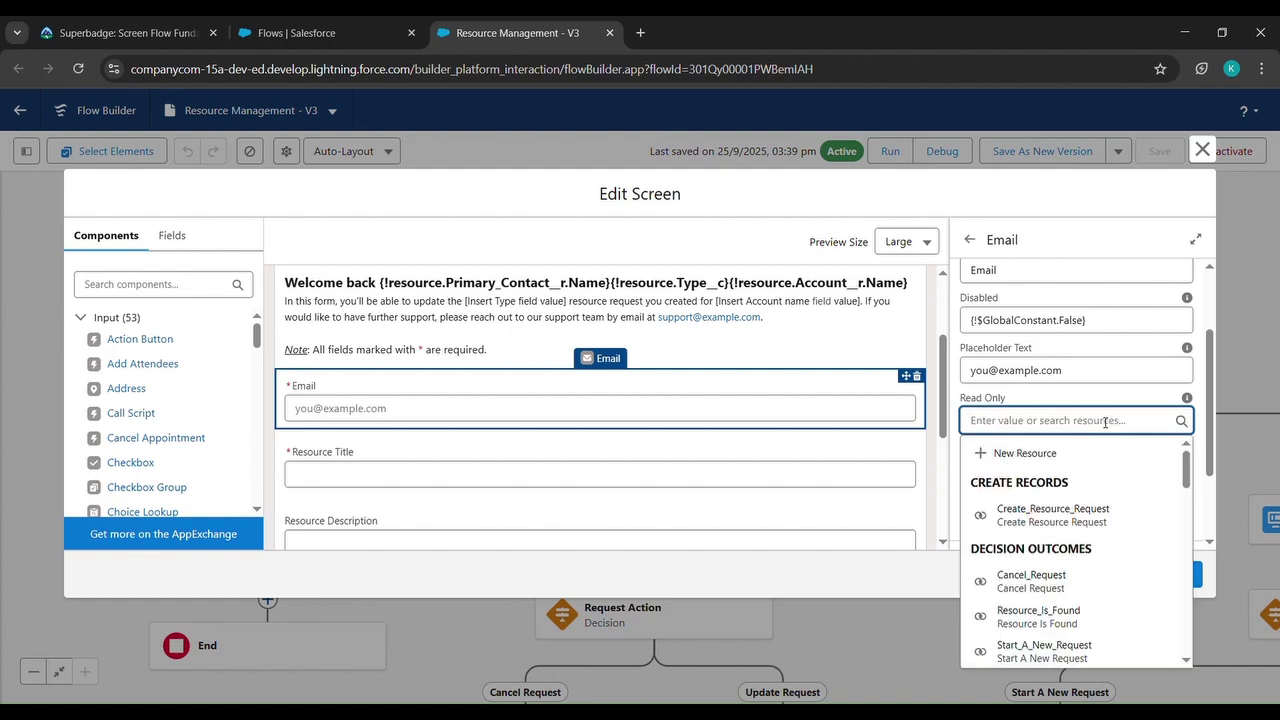
{"action": "type", "text": "global"}
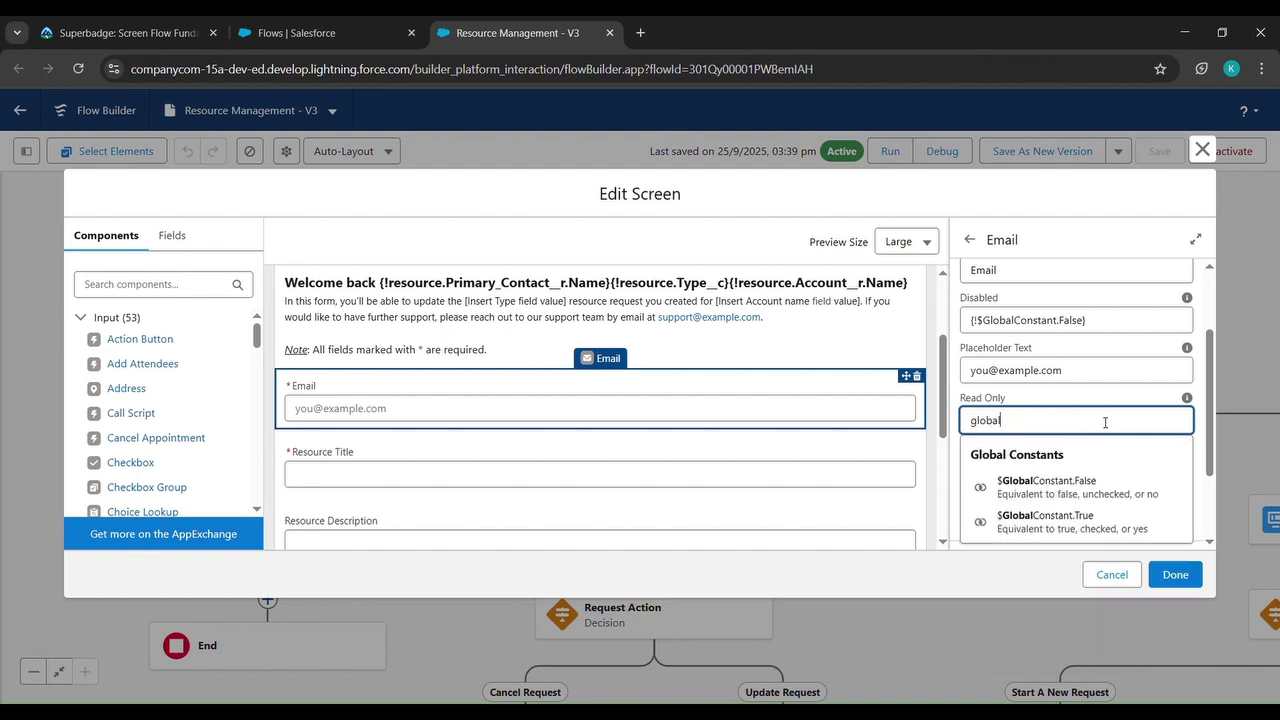
{"action": "left_click", "coordinate": [1063, 514]}
{"action": "key", "text": "BackSpace"}
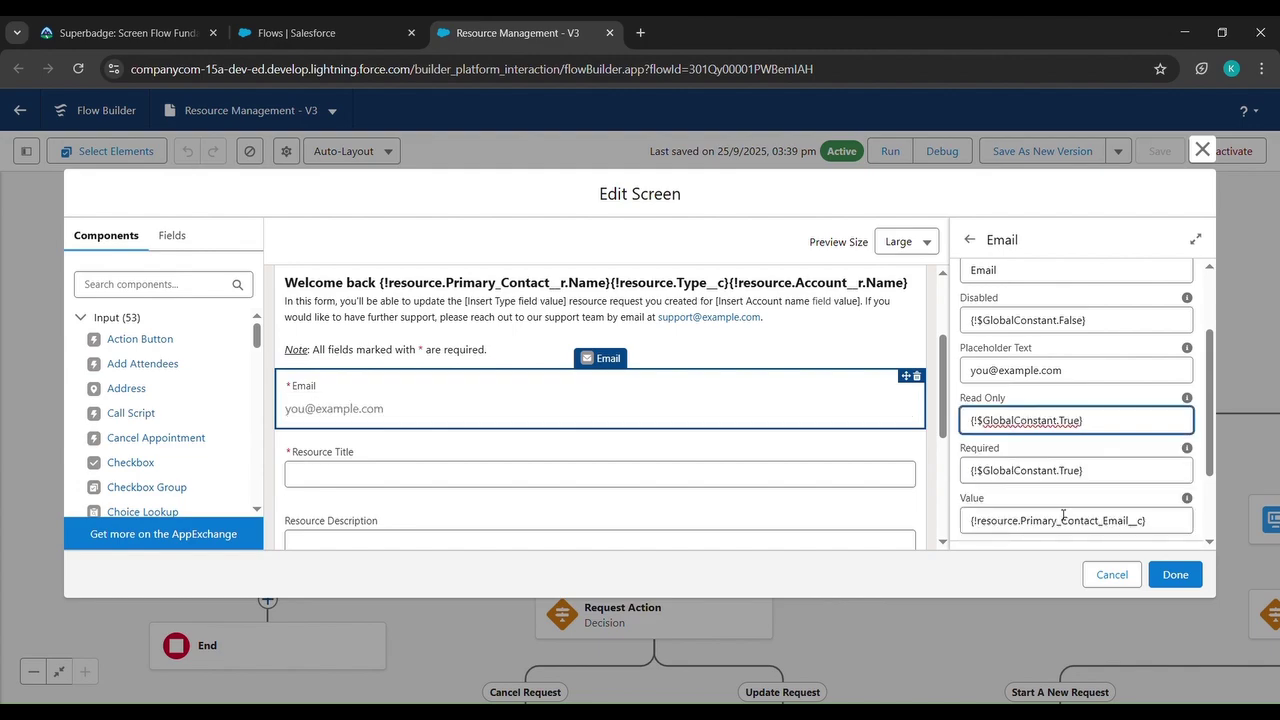
{"action": "left_click", "coordinate": [826, 478]}
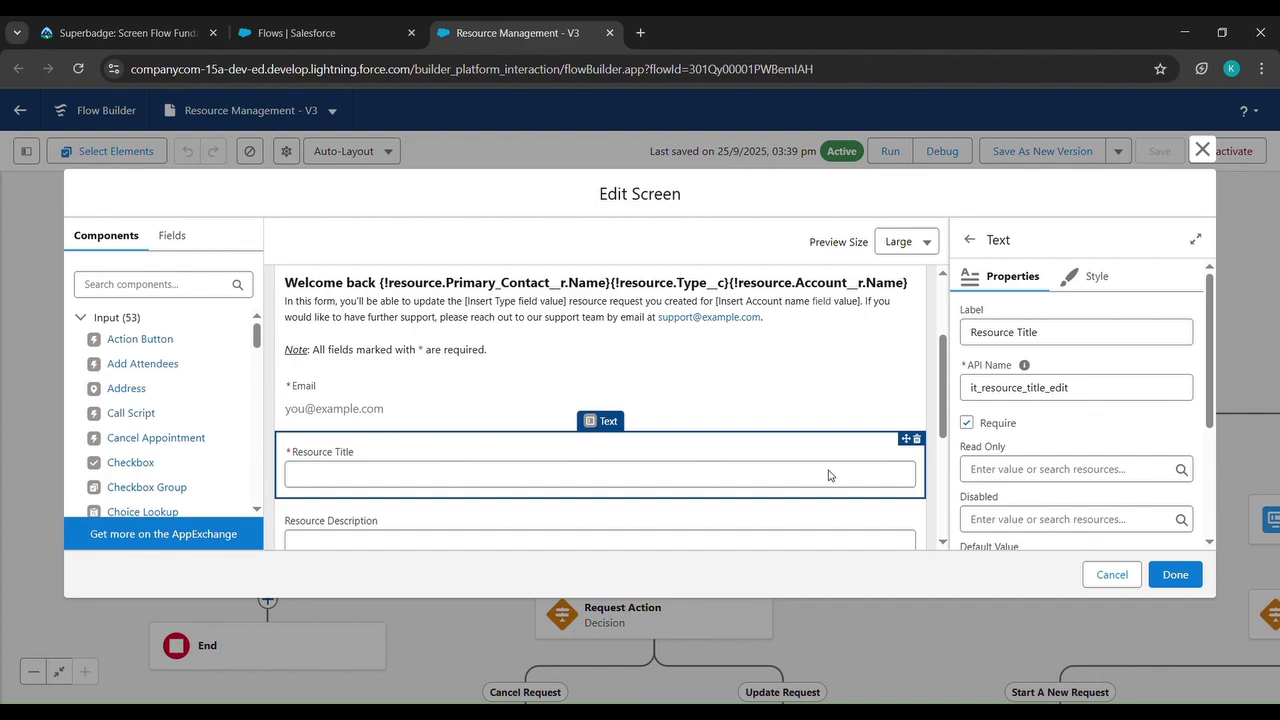
- Set the Resource Title field's default value to the resource's Resource_Title__c
{"action": "scroll", "coordinate": [1034, 431], "scroll_direction": "down", "scroll_amount": 3}
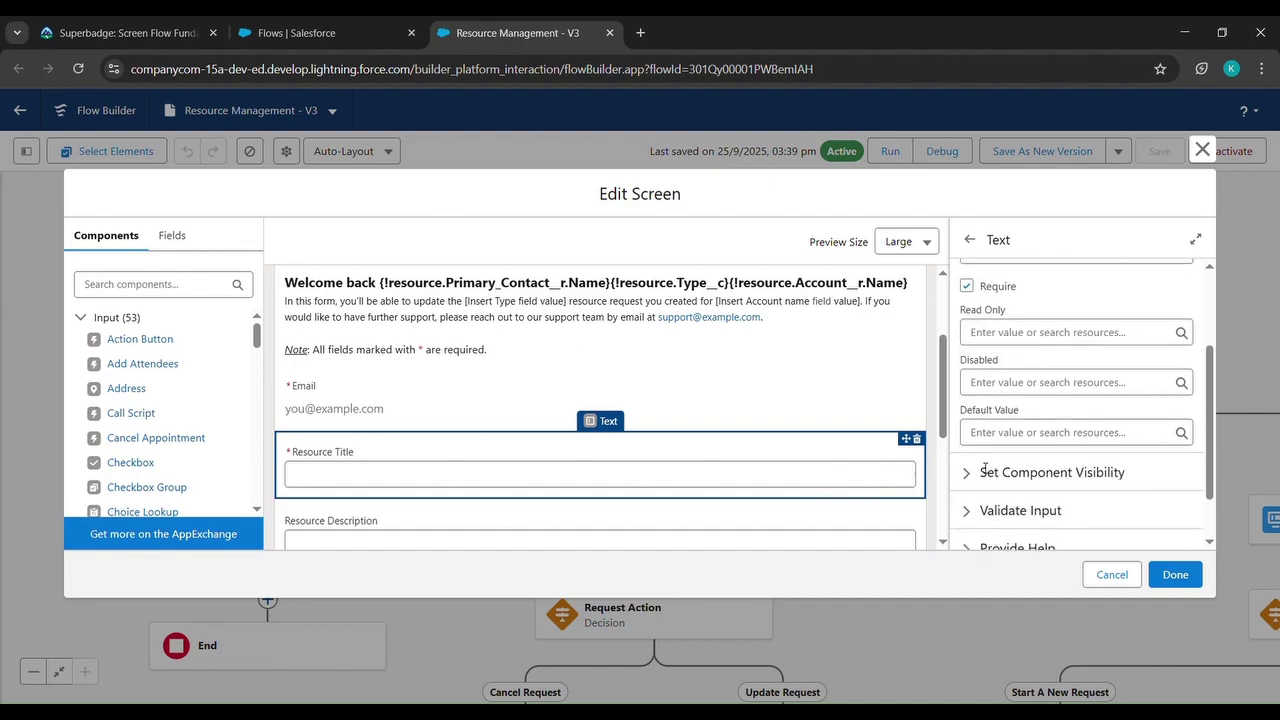
{"action": "left_click", "coordinate": [1030, 427]}
{"action": "type", "text": "r"}
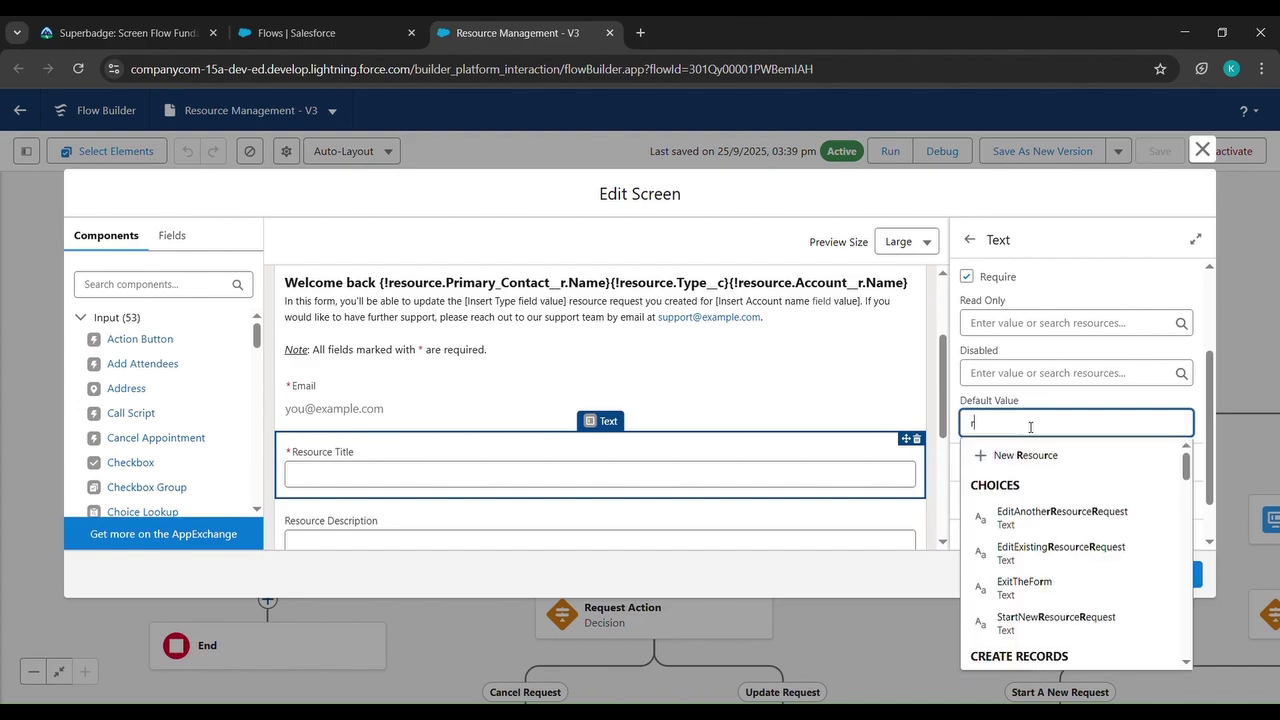
{"action": "type", "text": "esource__"}
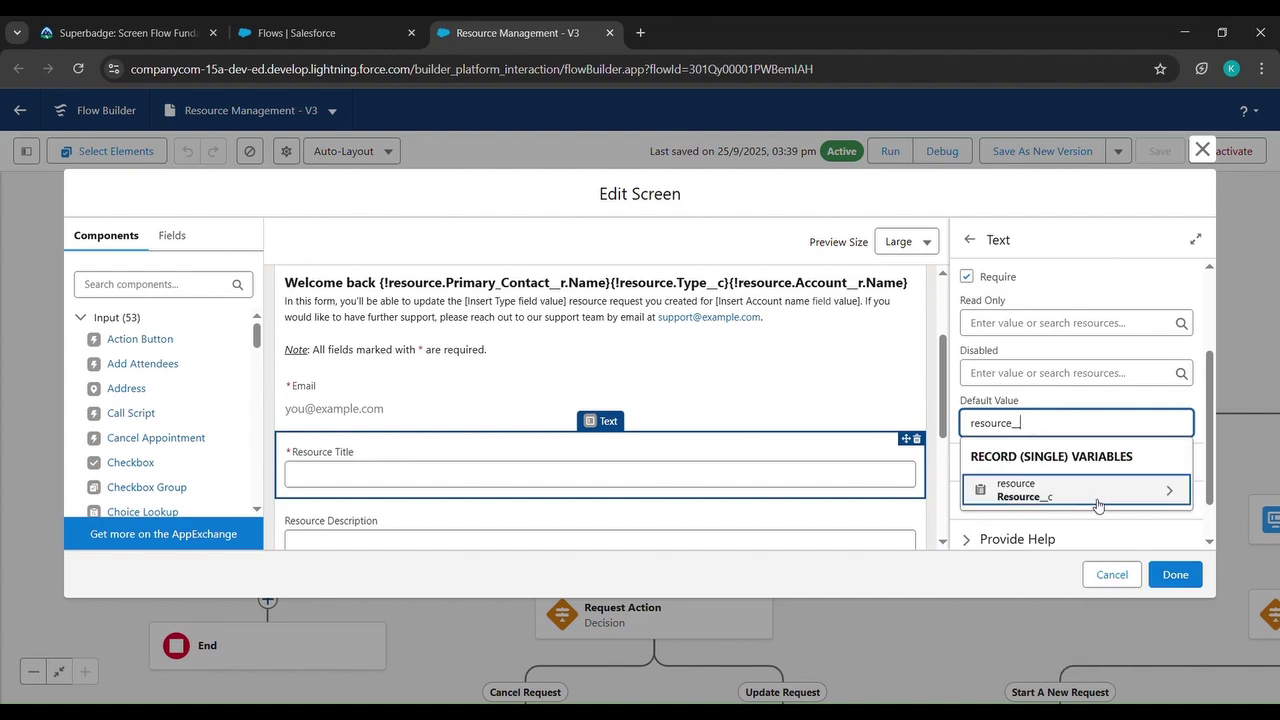
{"action": "left_click", "coordinate": [1097, 505]}
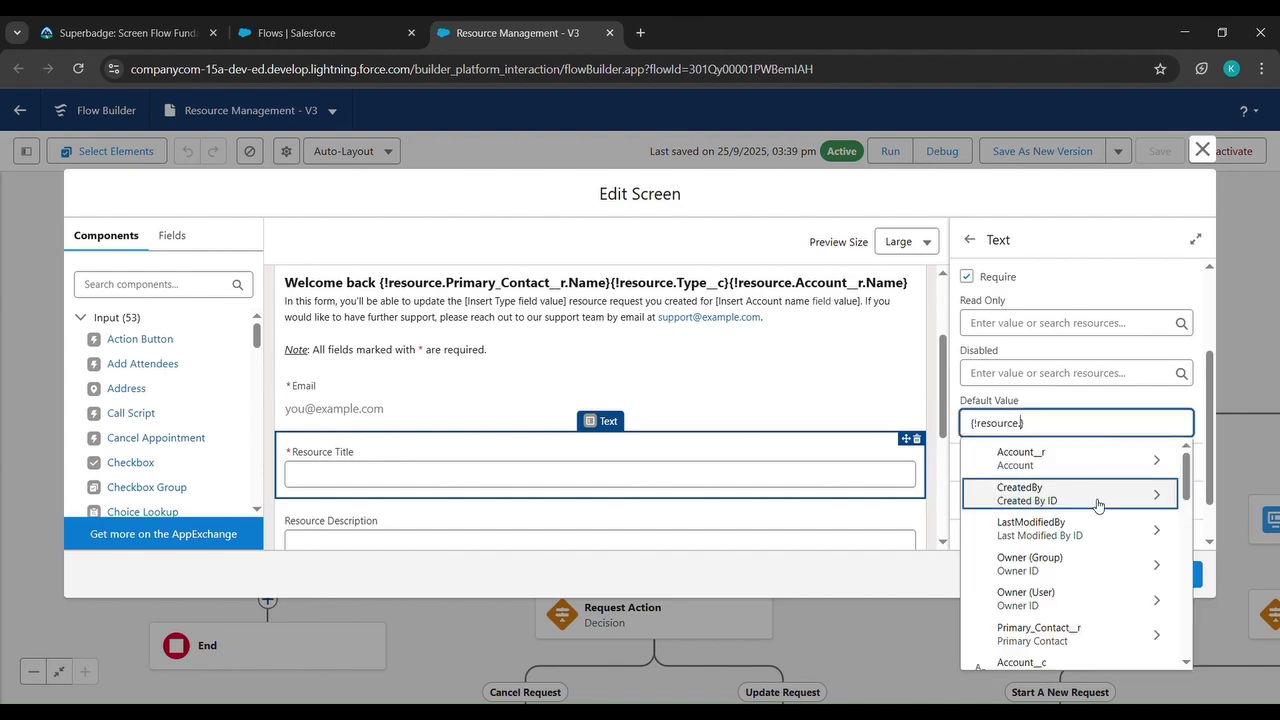
{"action": "type", "text": "resou"}
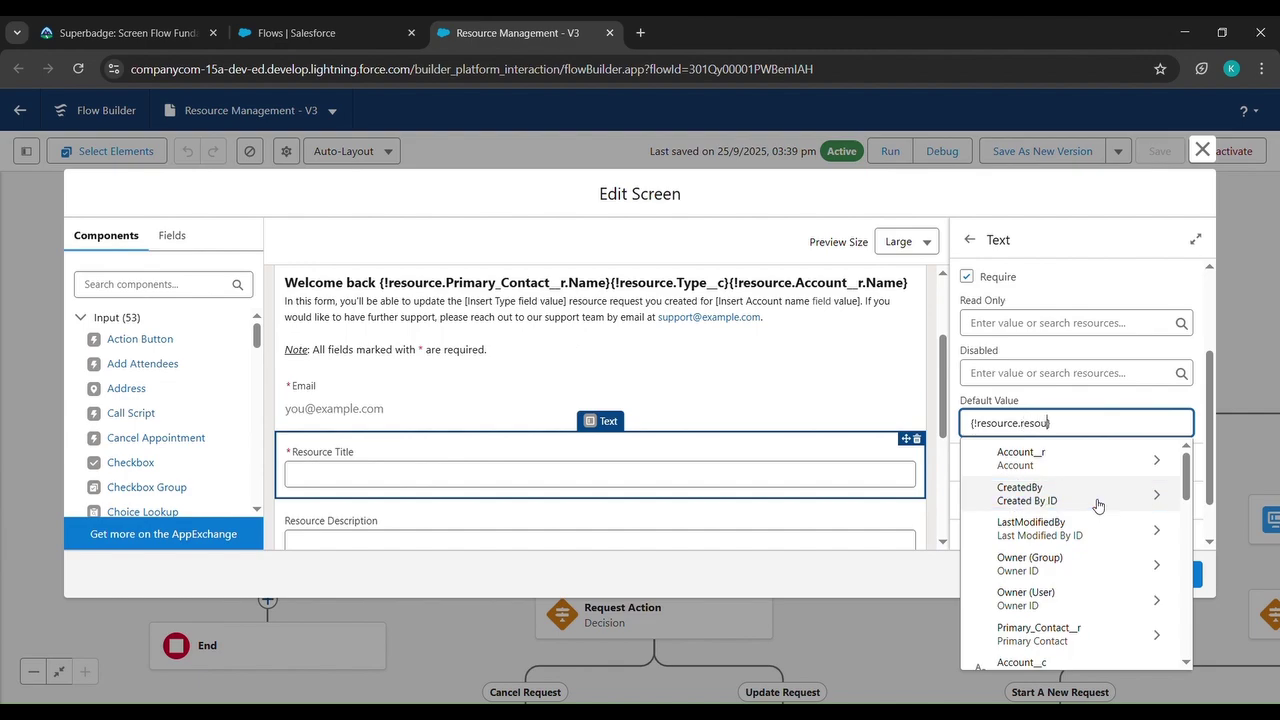
{"action": "type", "text": "rce_"}
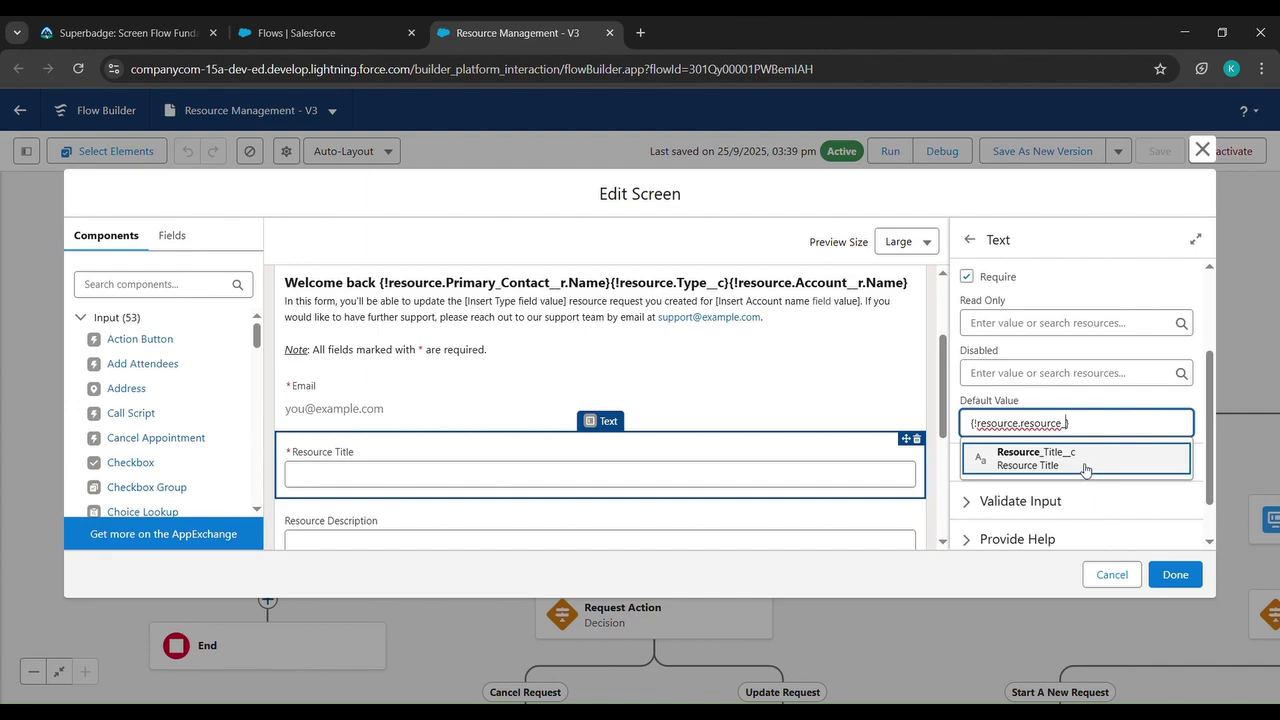
{"action": "left_click", "coordinate": [1086, 468]}
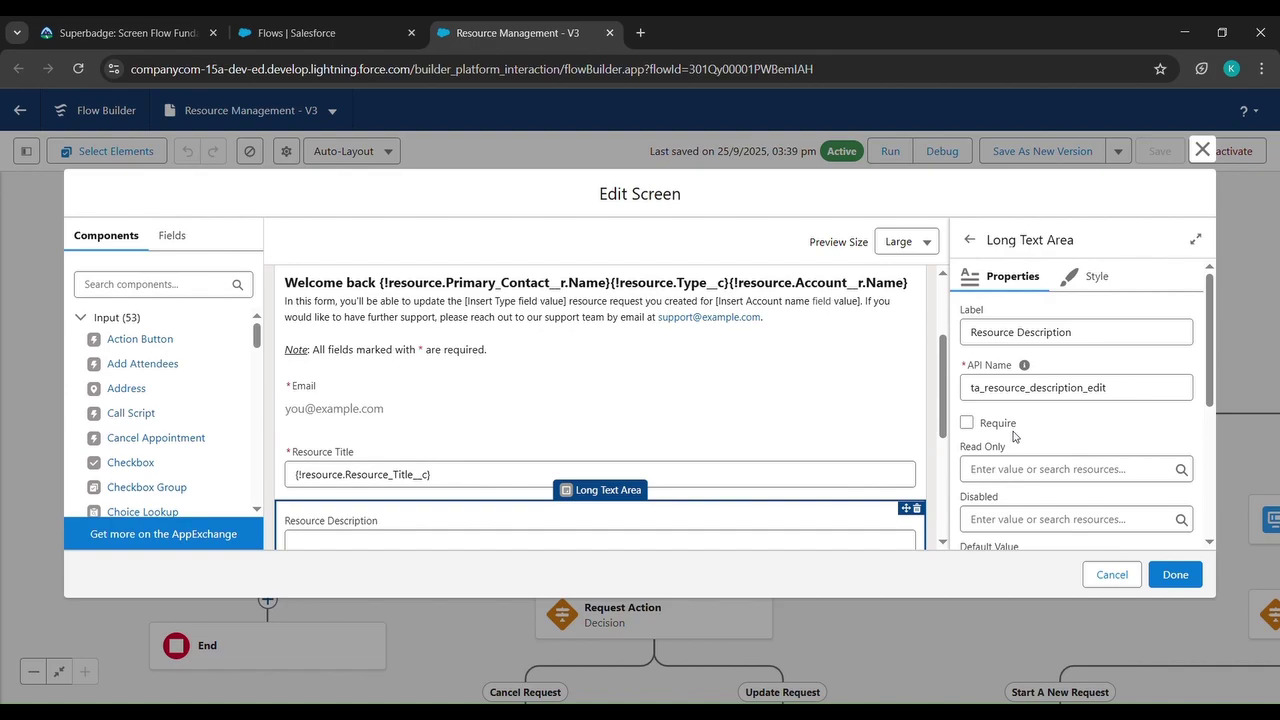
- Default Resource Description to {!resource.Description__c} and apply the screen changes
{"action": "scroll", "coordinate": [1013, 435], "scroll_direction": "down", "scroll_amount": 2}
{"action": "left_click", "coordinate": [1018, 437]}
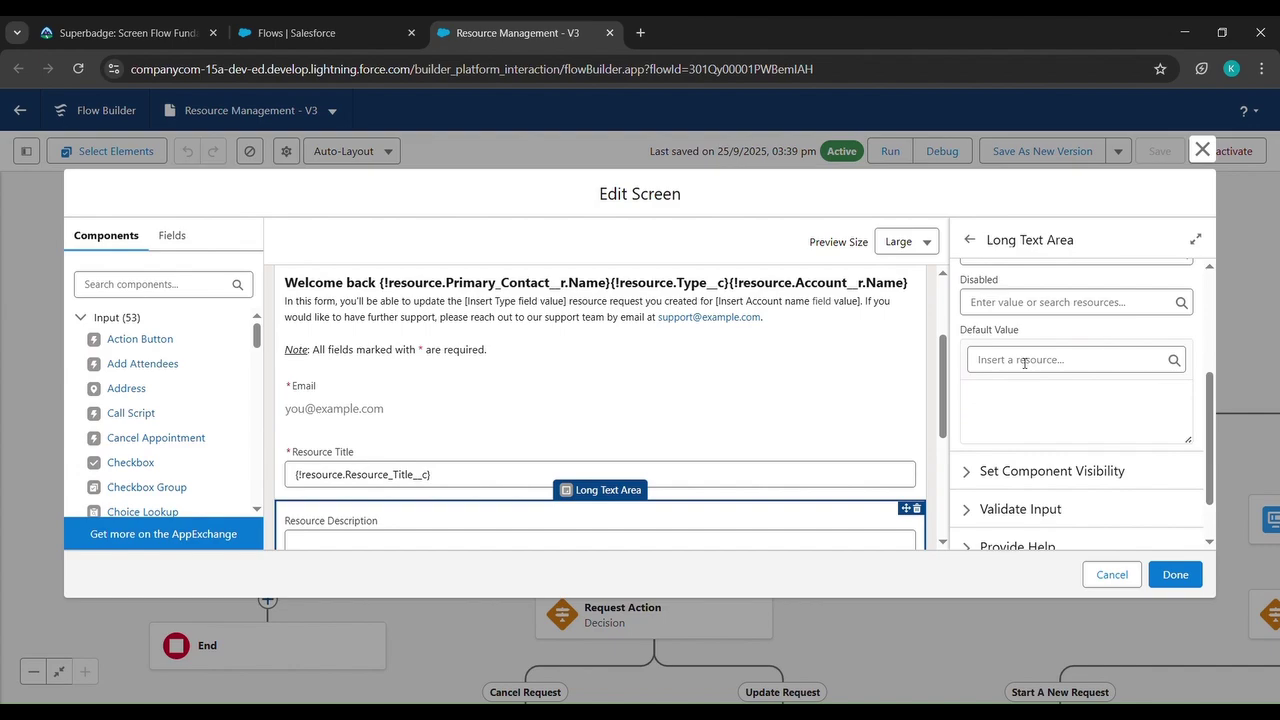
{"action": "left_click", "coordinate": [1024, 363]}
{"action": "type", "text": "res"}
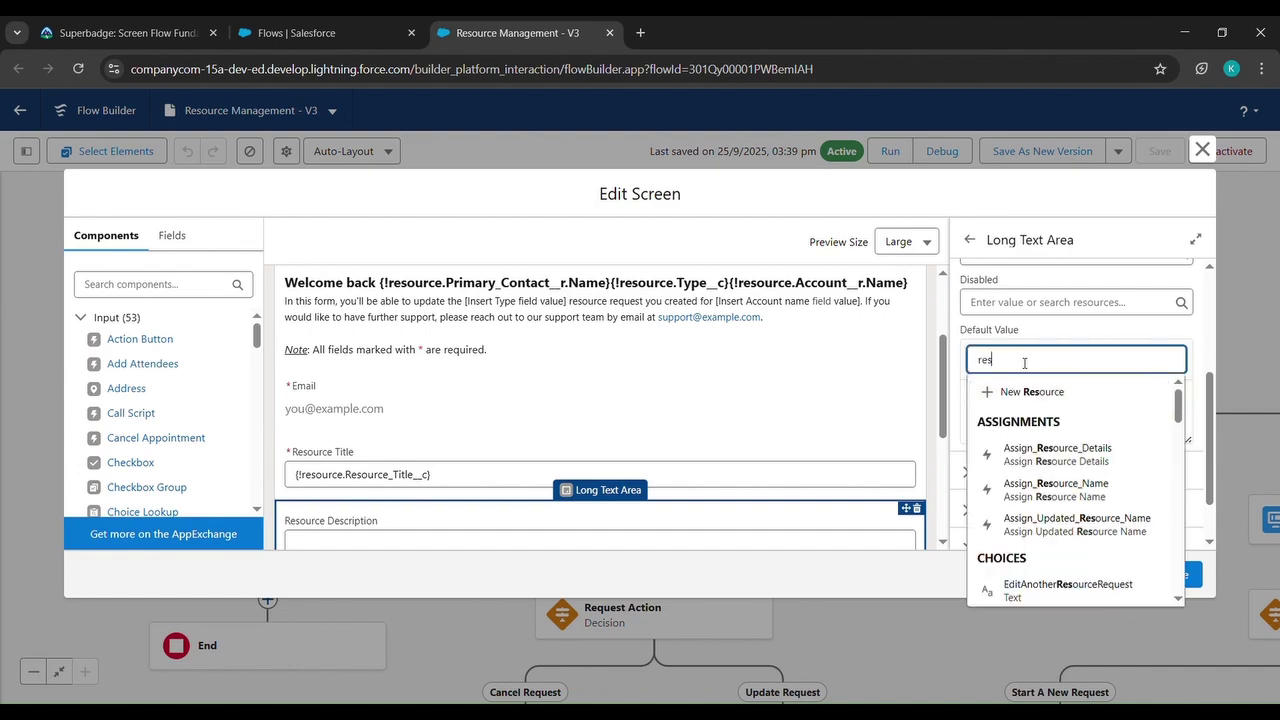
{"action": "type", "text": "ource_"}
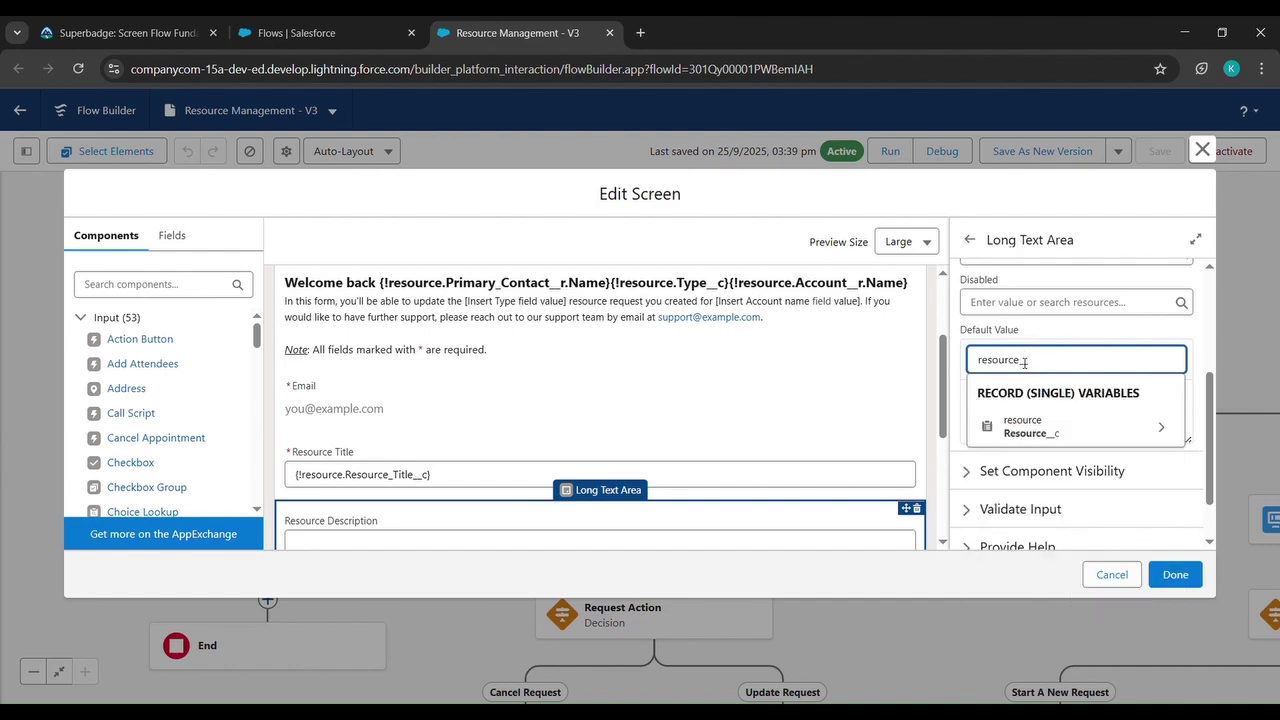
{"action": "left_click", "coordinate": [1088, 426]}
{"action": "type", "text": "des"}
{"action": "type", "text": "ri"}
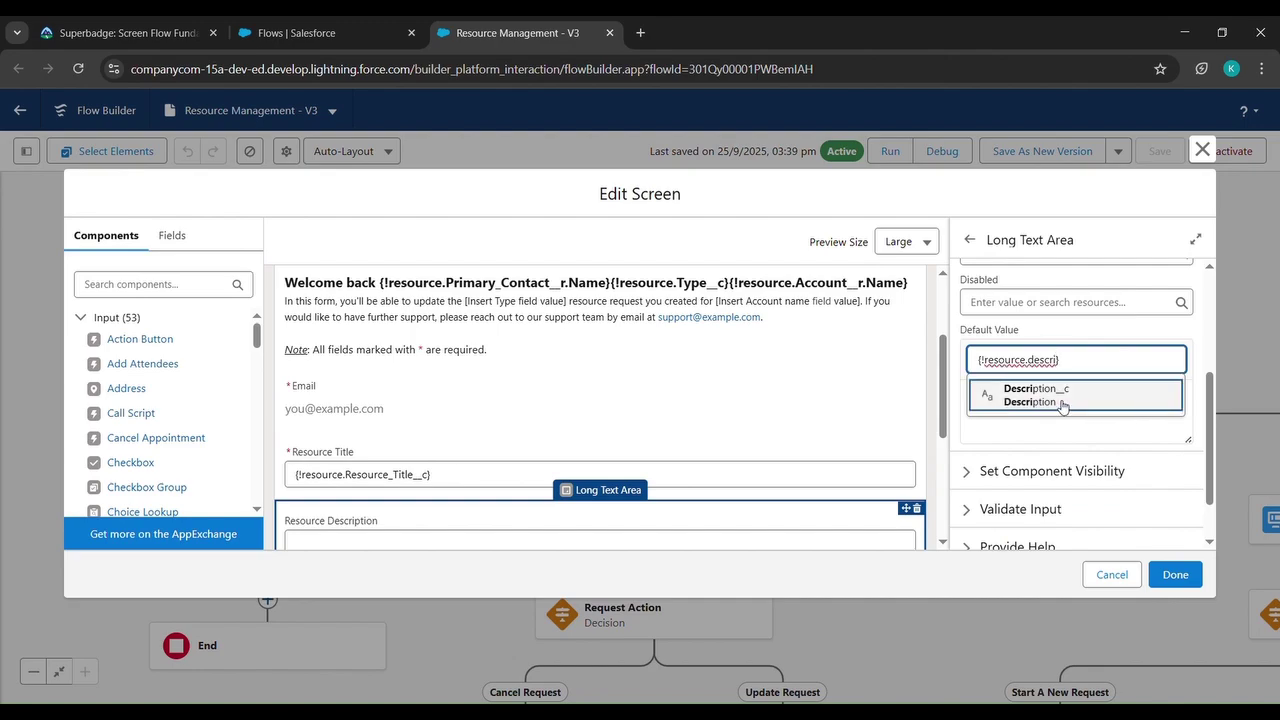
{"action": "left_click", "coordinate": [1063, 402]}
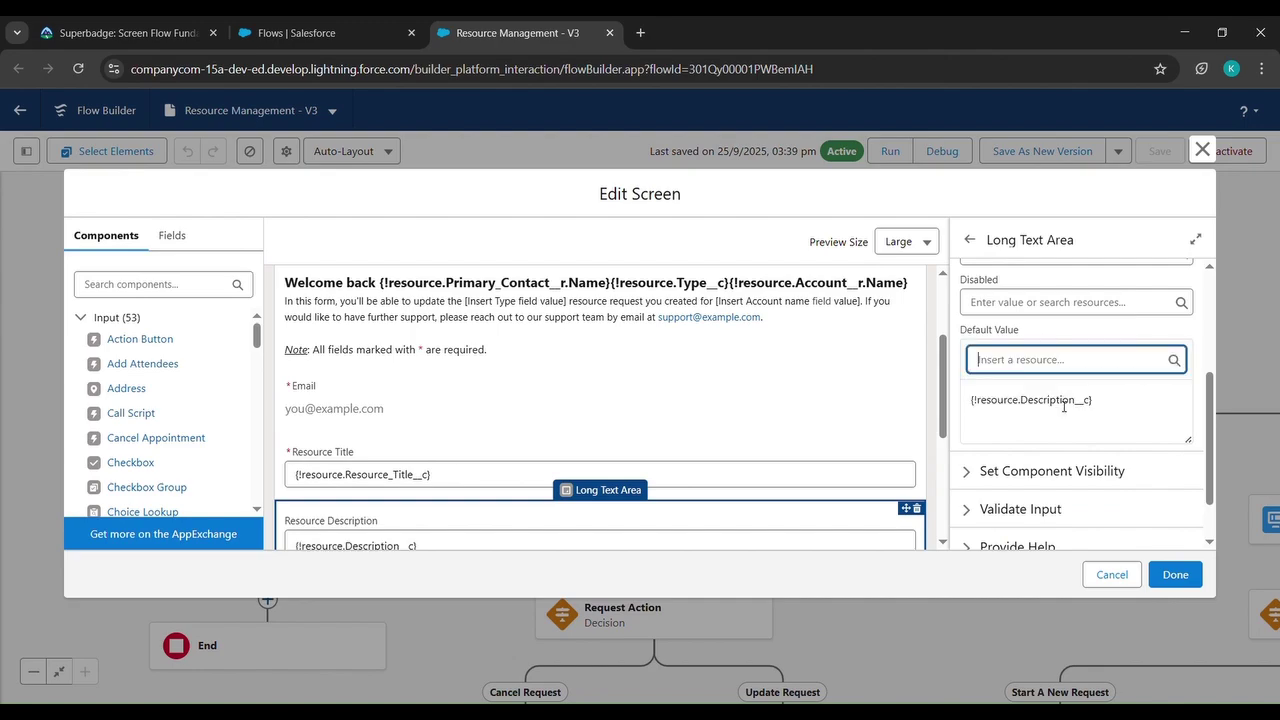
{"action": "left_click", "coordinate": [1168, 576]}
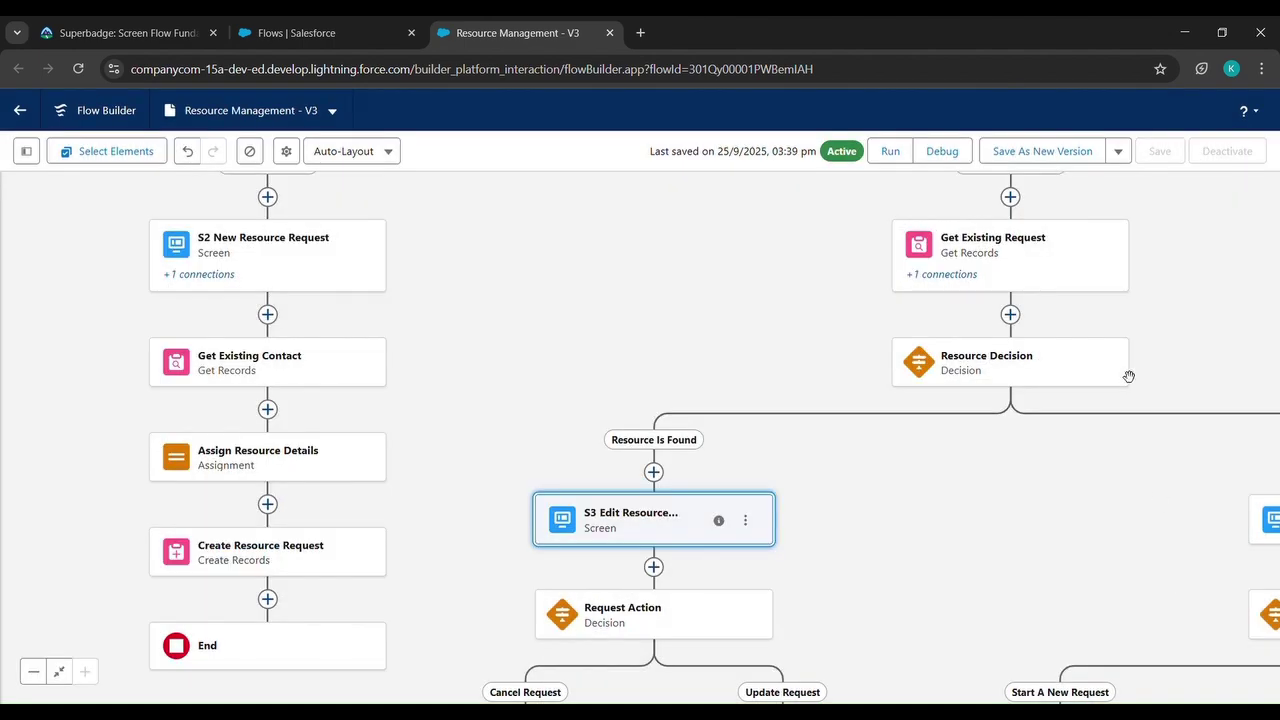
- Save the flow as new version 4 and activate it
{"action": "left_click", "coordinate": [1030, 158]}
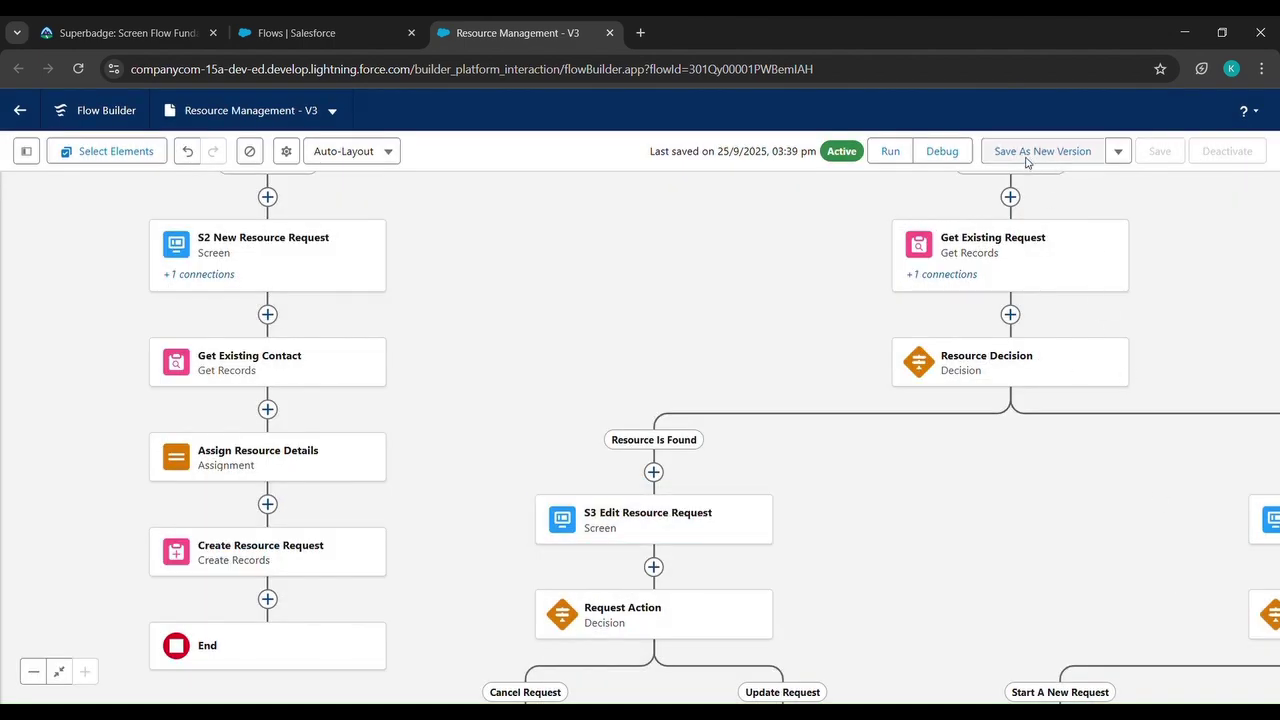
{"action": "left_click", "coordinate": [935, 537]}
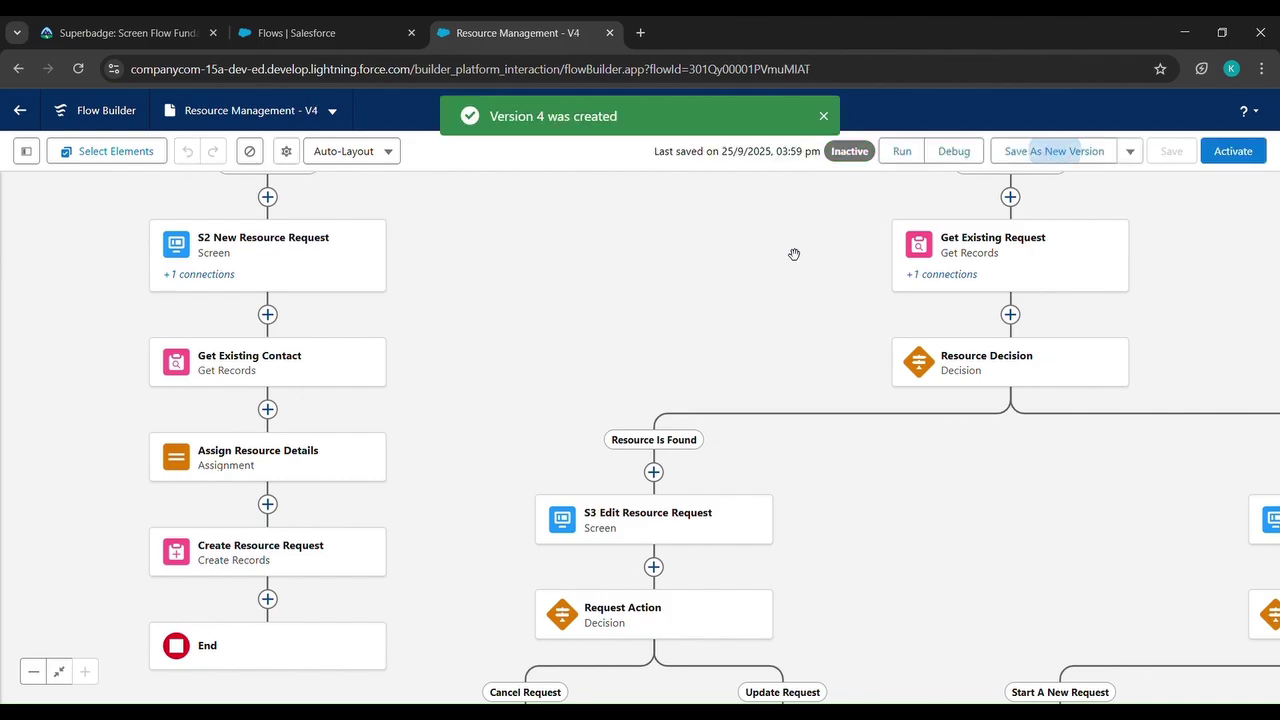
{"action": "left_click", "coordinate": [1232, 158]}
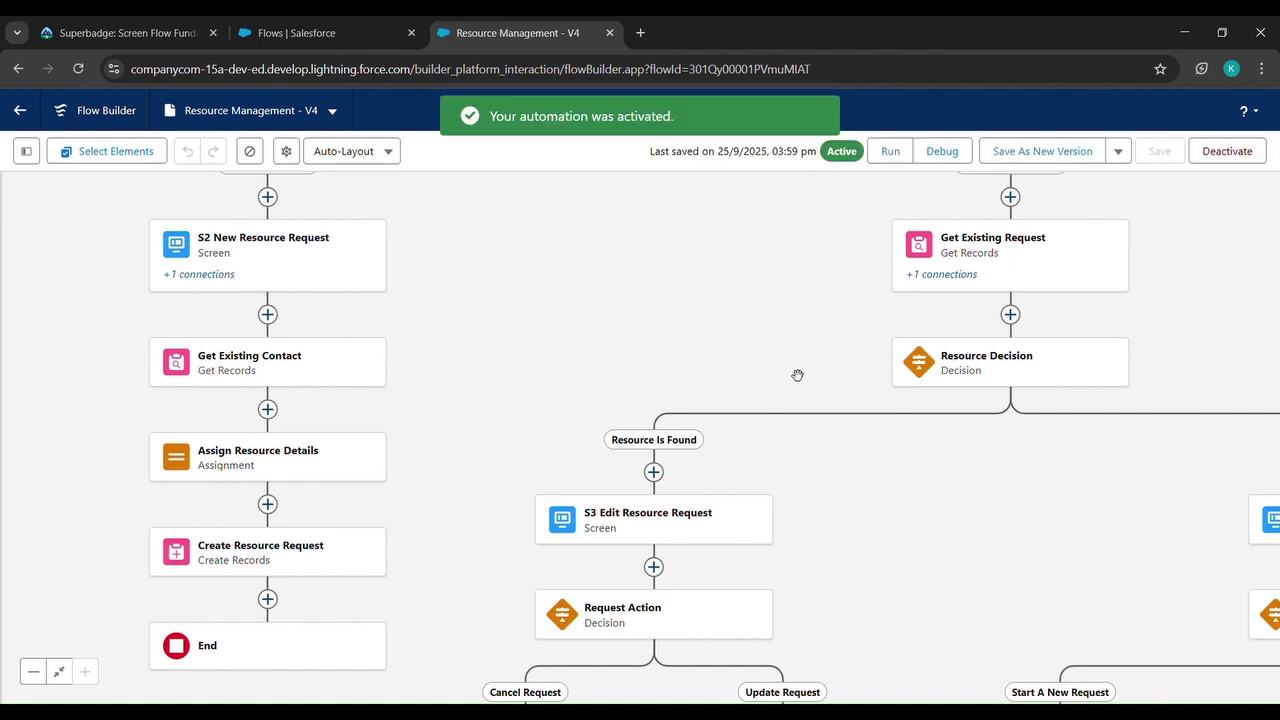
- Run Trailhead's Check Challenge for superbadge step 5
{"action": "left_click", "coordinate": [120, 33]}
{"action": "scroll", "coordinate": [473, 467], "scroll_direction": "down", "scroll_amount": 5}
{"action": "scroll", "coordinate": [473, 467], "scroll_direction": "down", "scroll_amount": 3}
{"action": "left_click", "coordinate": [1073, 478]}
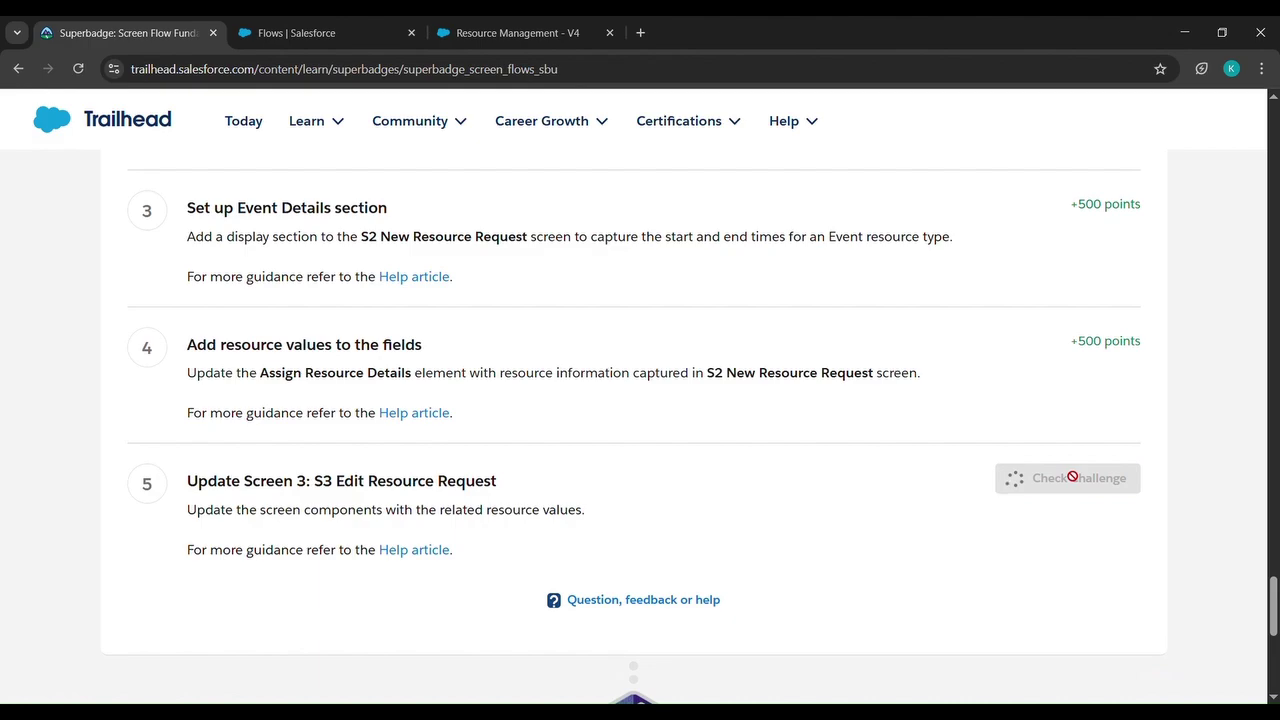